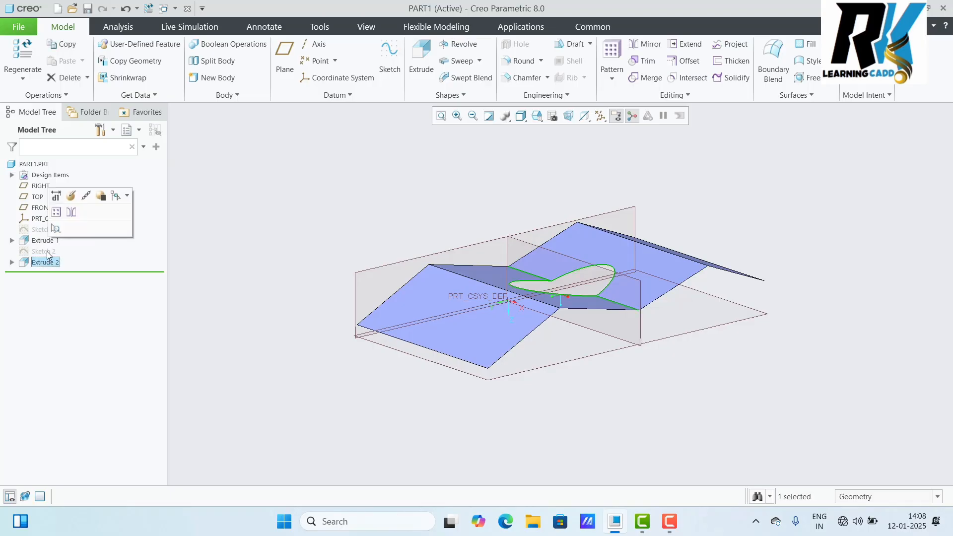
- Delete both extrudes and both sketches from the part, leaving only the default datum planes and coordinate system
left_click(44, 240, "shift")
right_click(47, 241)
left_click(78, 287)
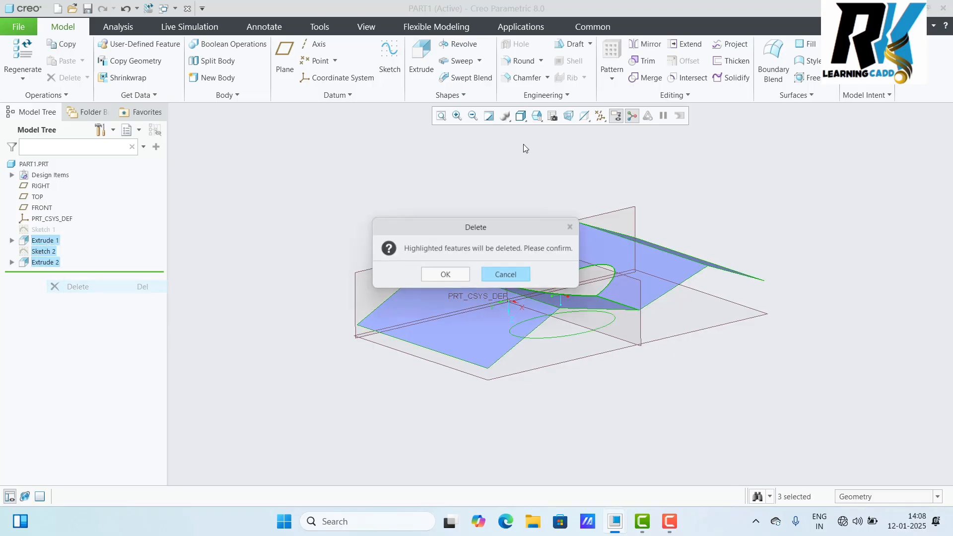
left_click(446, 272)
right_click(52, 232)
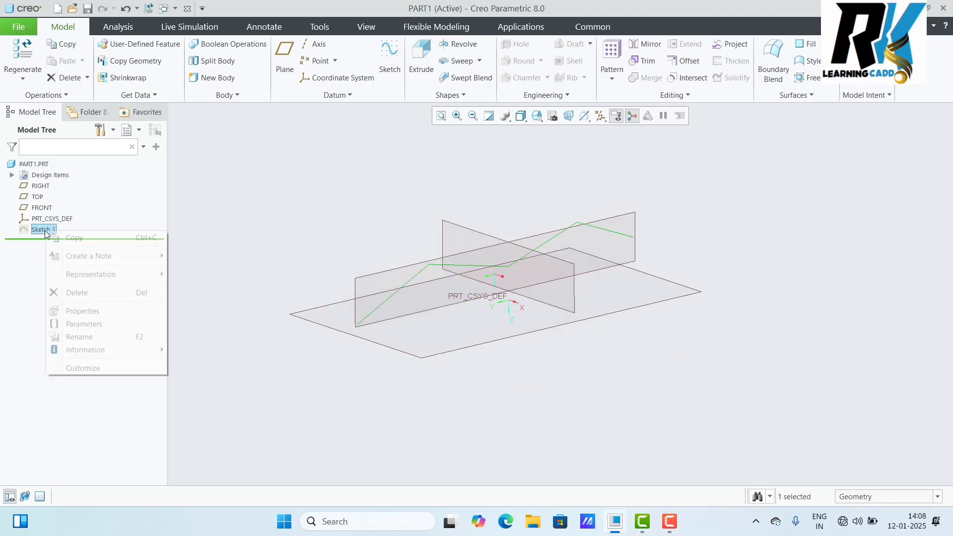
left_click(65, 292)
left_click(440, 277)
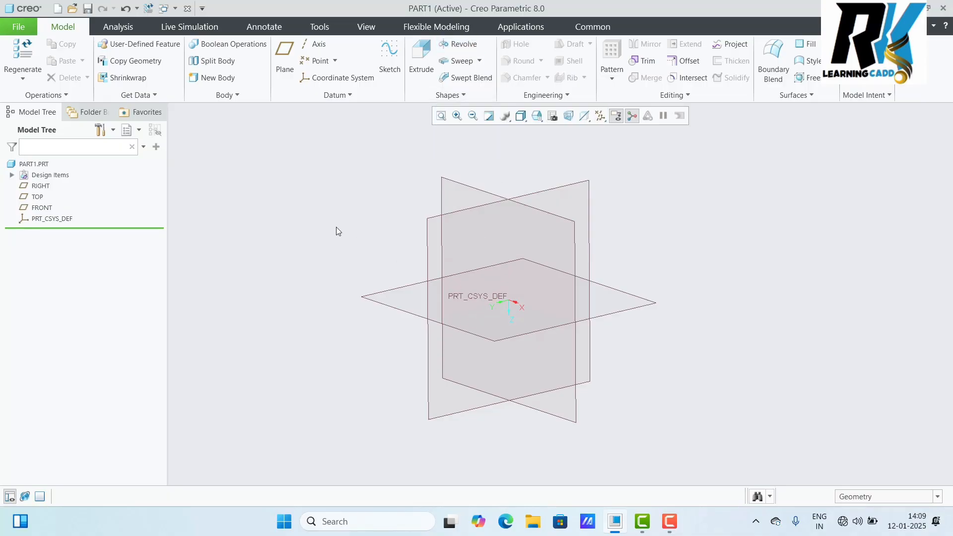
- Start a new sketch on the RIGHT datum plane
left_click(446, 218)
left_click(450, 145)
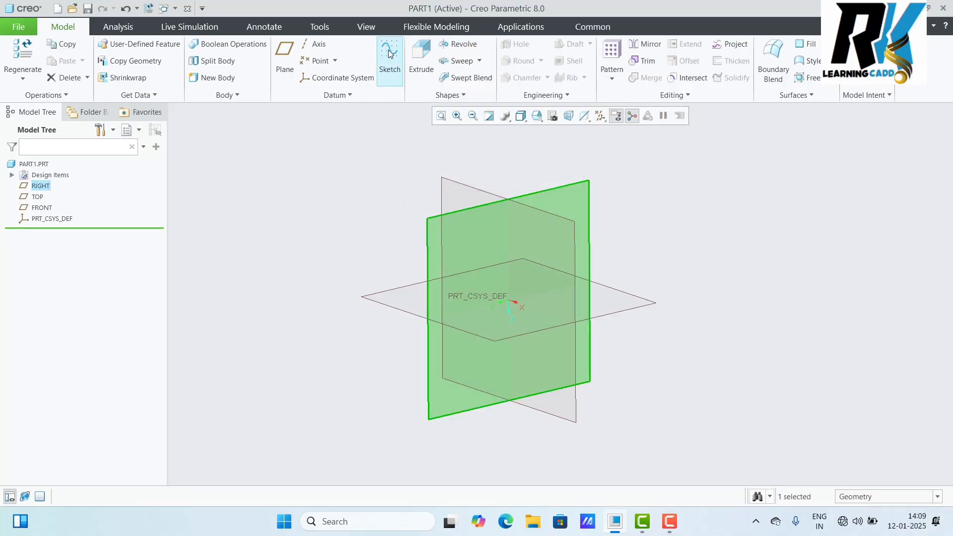
scroll(393, 341, "up", 4)
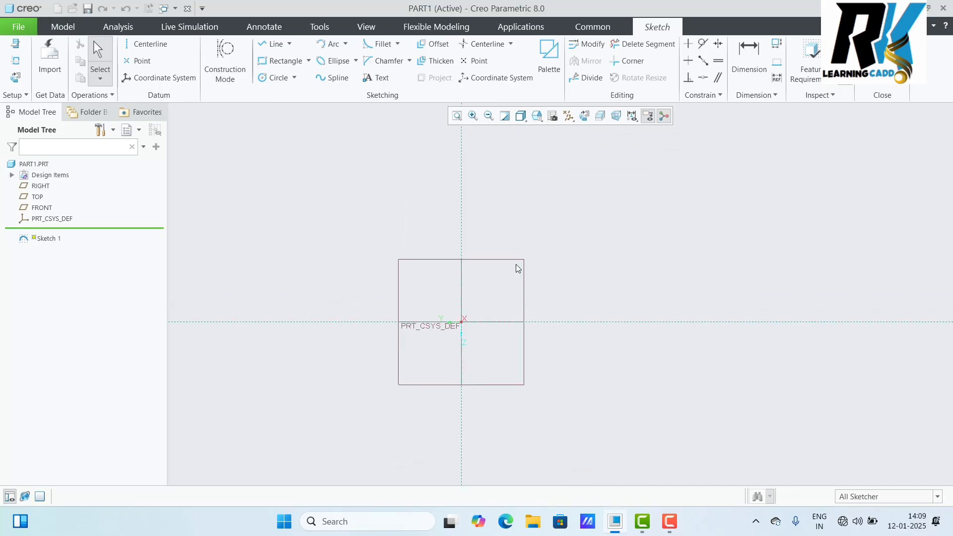
scroll(493, 275, "down", 3)
scroll(493, 275, "up", 3)
scroll(553, 242, "down", 3)
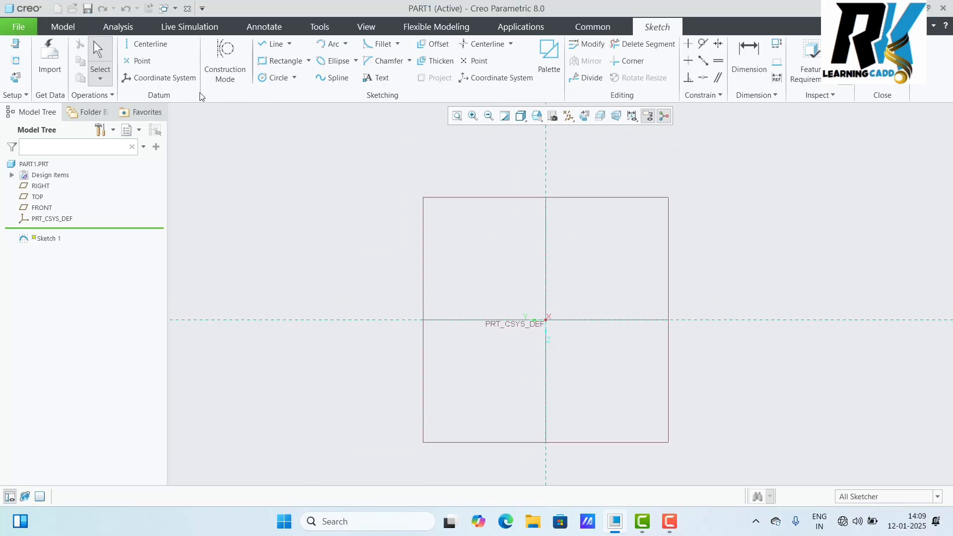
- Draw a vertical datum centerline through the sketch origin as the axis of revolution
left_click(147, 44)
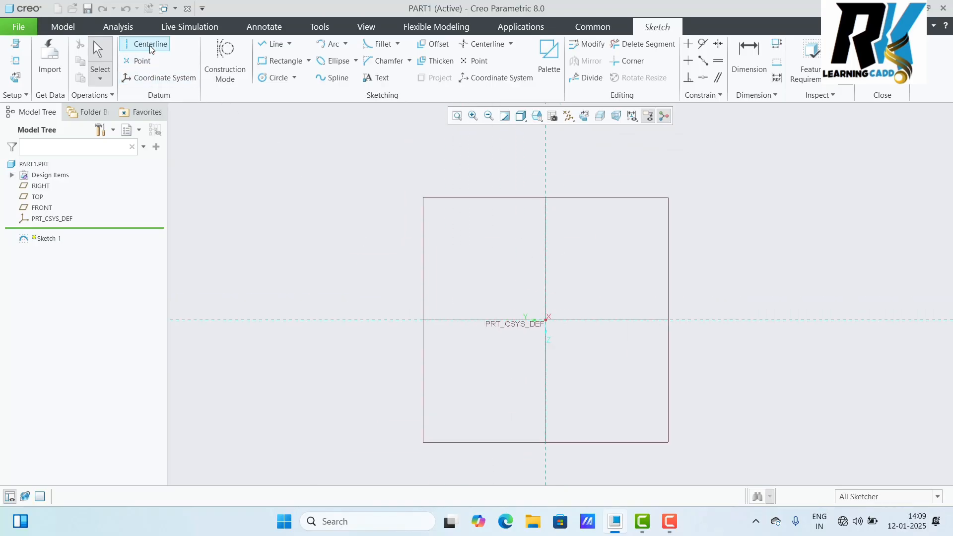
left_click(547, 320)
left_click(546, 144)
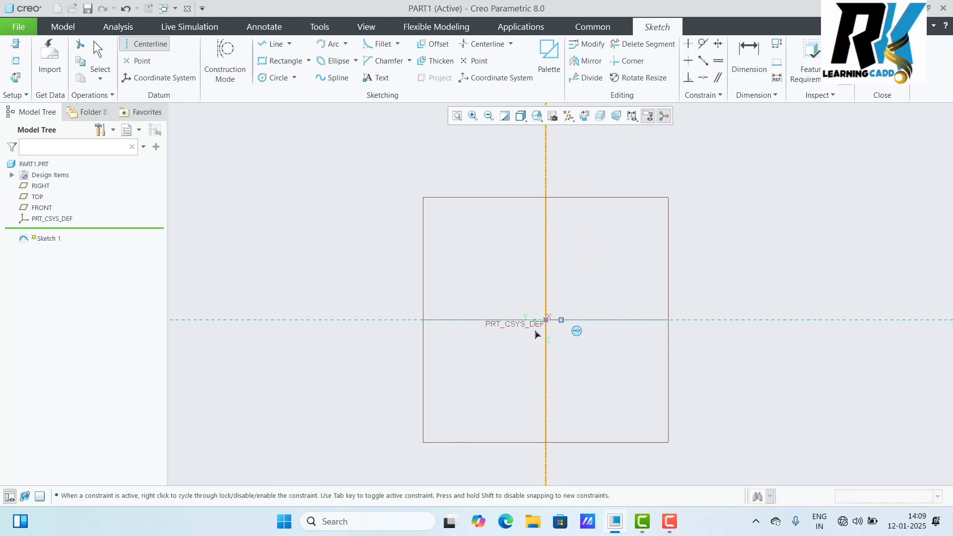
middle_click(476, 312)
left_click(465, 308)
scroll(454, 309, "up", 3)
scroll(553, 271, "down", 3)
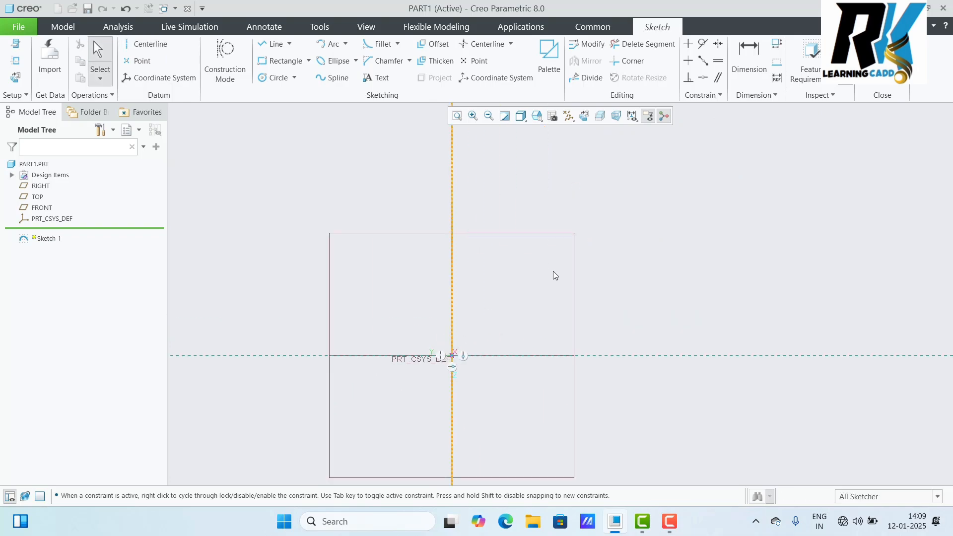
- Sketch a closed profile of straight lines beside the centerline, with its base on the horizontal reference and two steps on its outer side
left_click(274, 44)
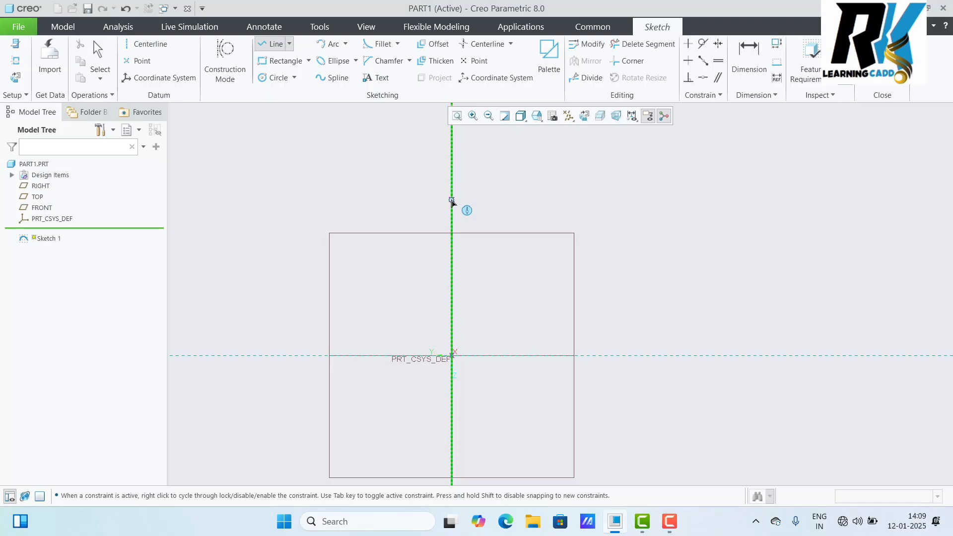
left_click(510, 196)
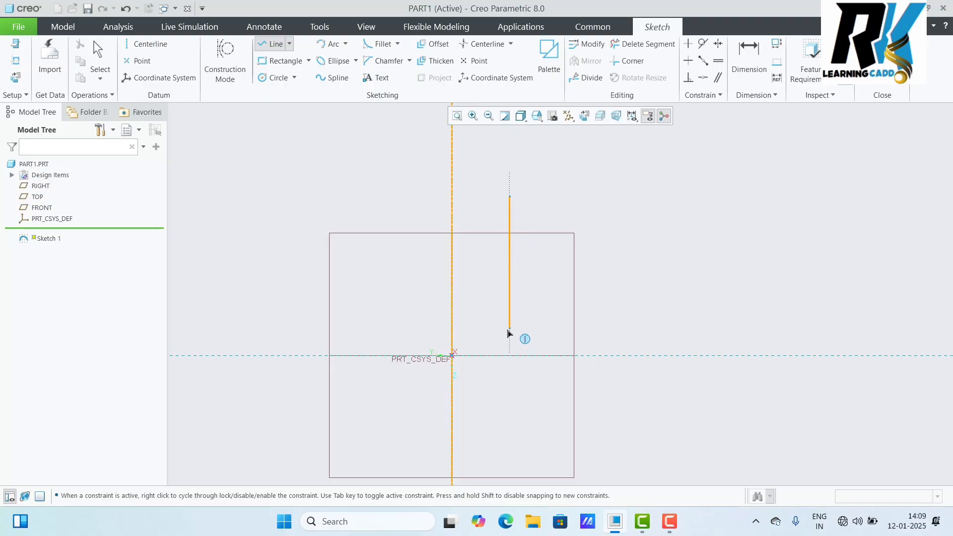
left_click(510, 356)
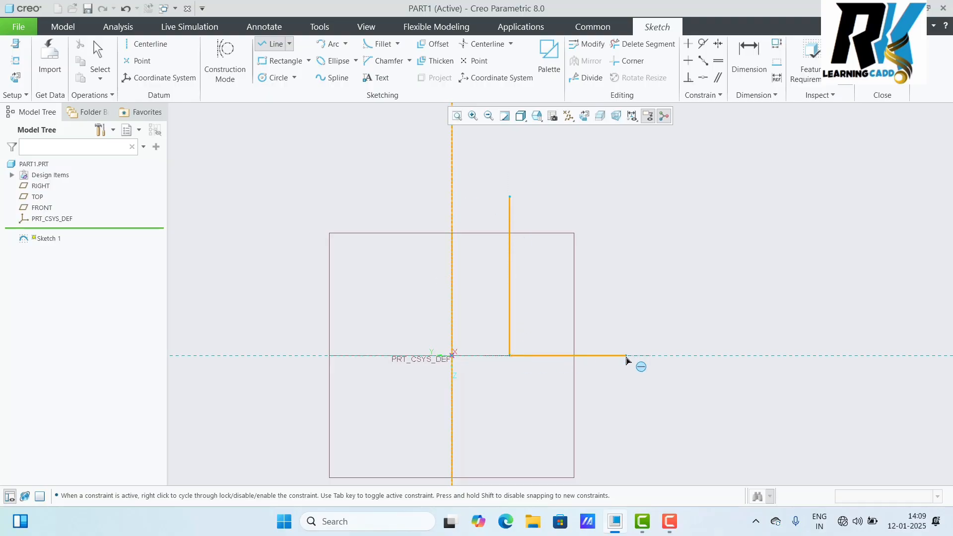
left_click(626, 355)
left_click(626, 290)
left_click(590, 290)
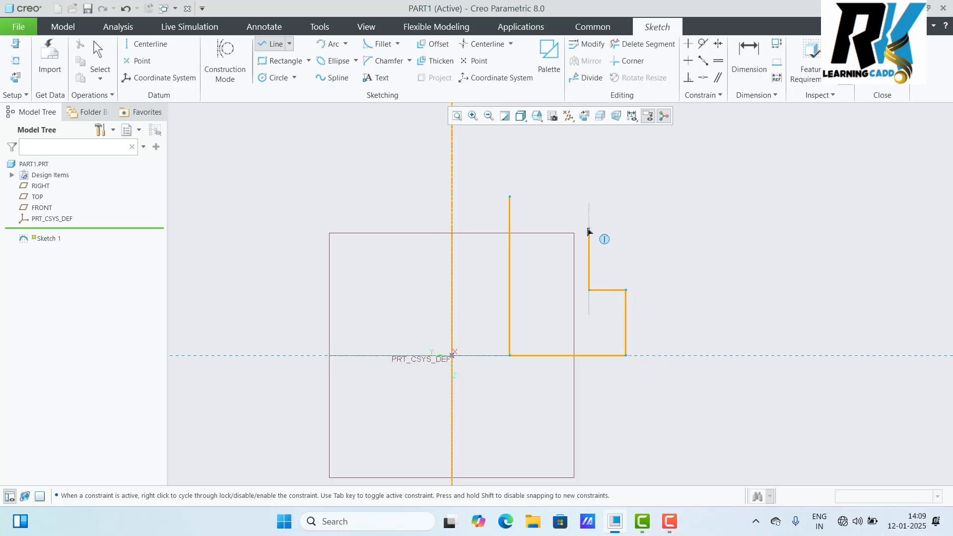
left_click(590, 225)
left_click(559, 224)
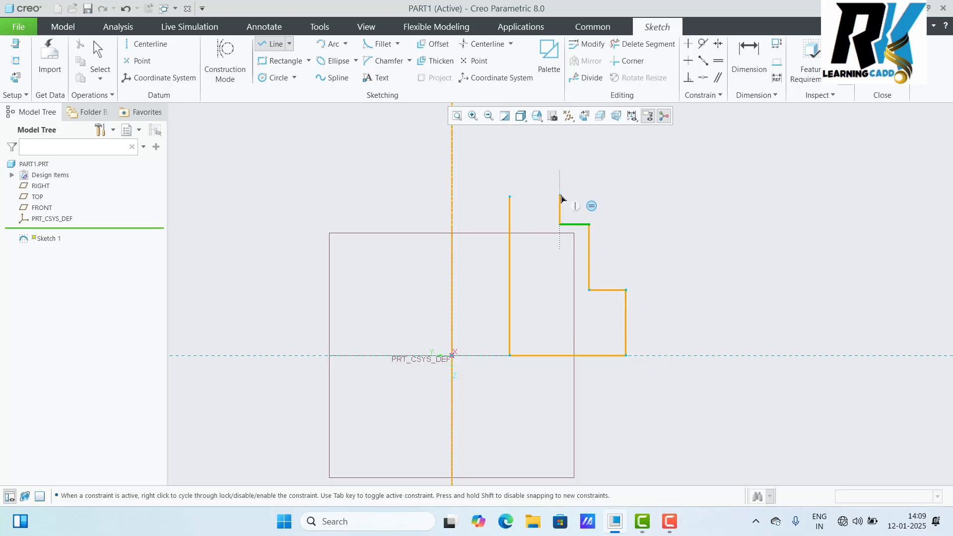
left_click(561, 196)
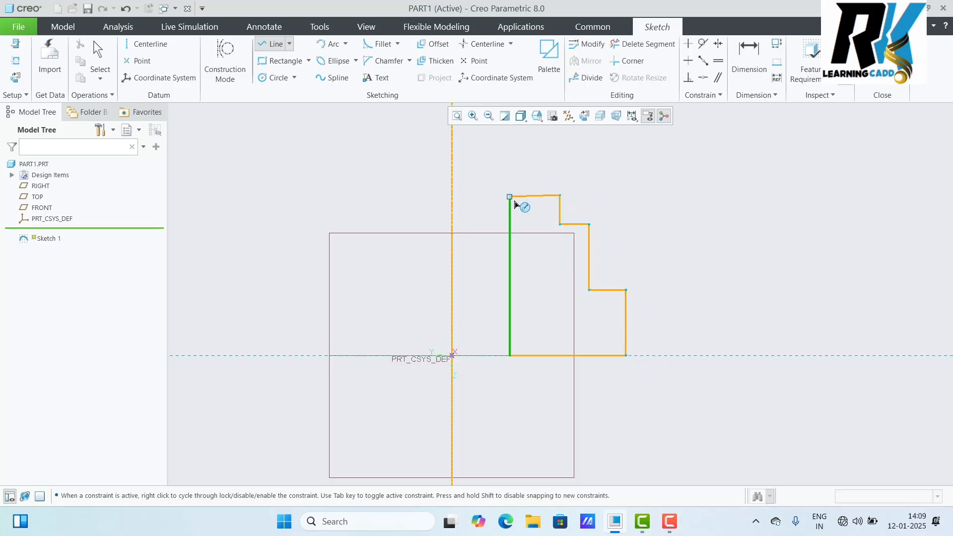
left_click(514, 201)
middle_click(514, 203)
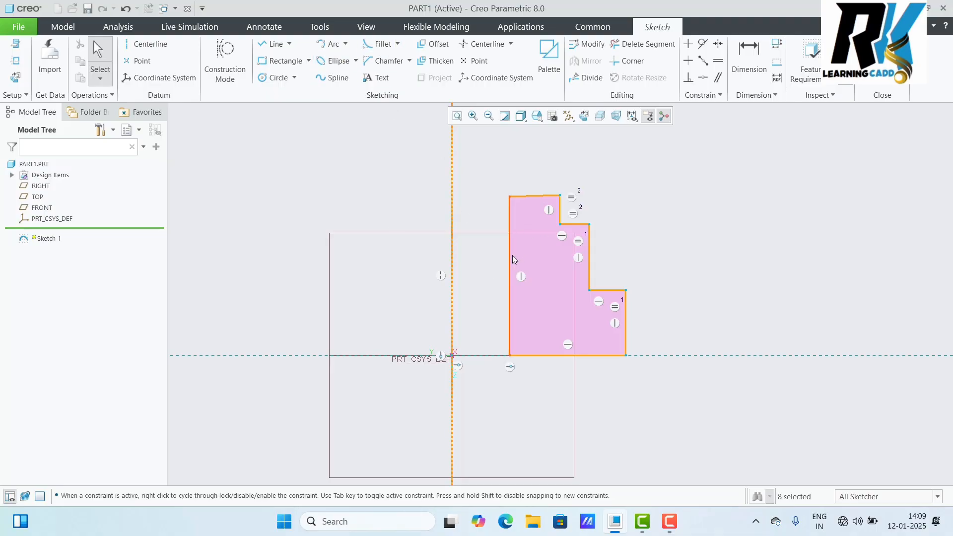
- Apply a horizontal constraint to the slanted top edge of the stepped profile and finish the sketch
scroll(537, 214, "up", 3)
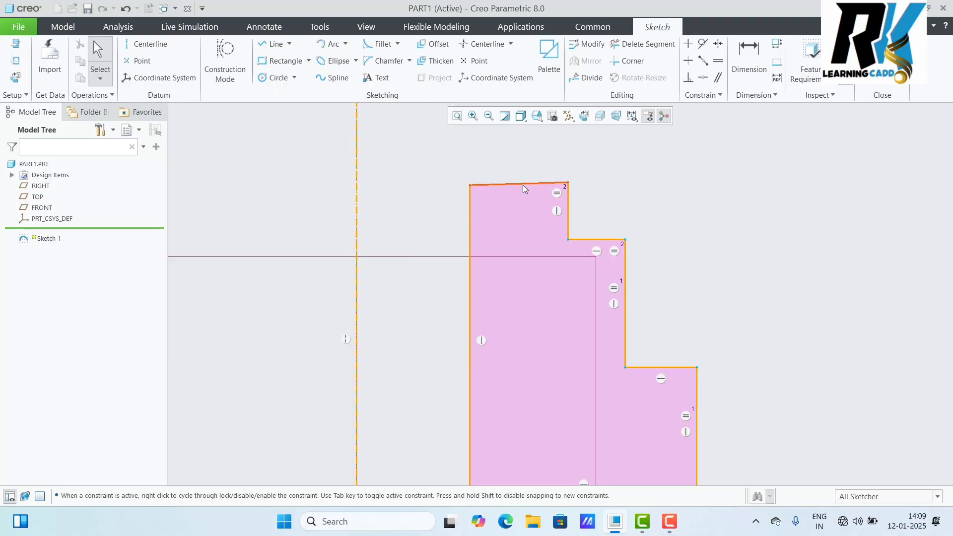
left_click(688, 61)
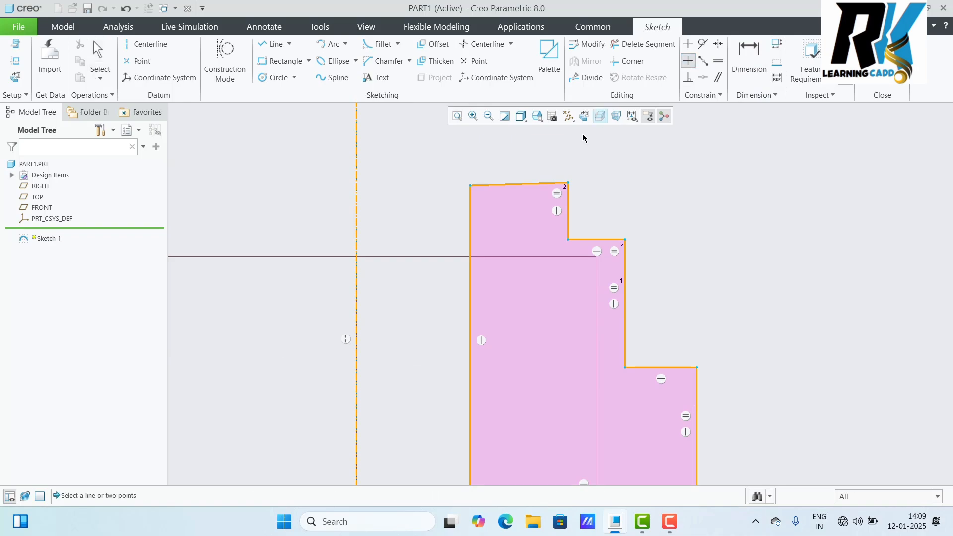
left_click(530, 184)
scroll(663, 186, "down", 4)
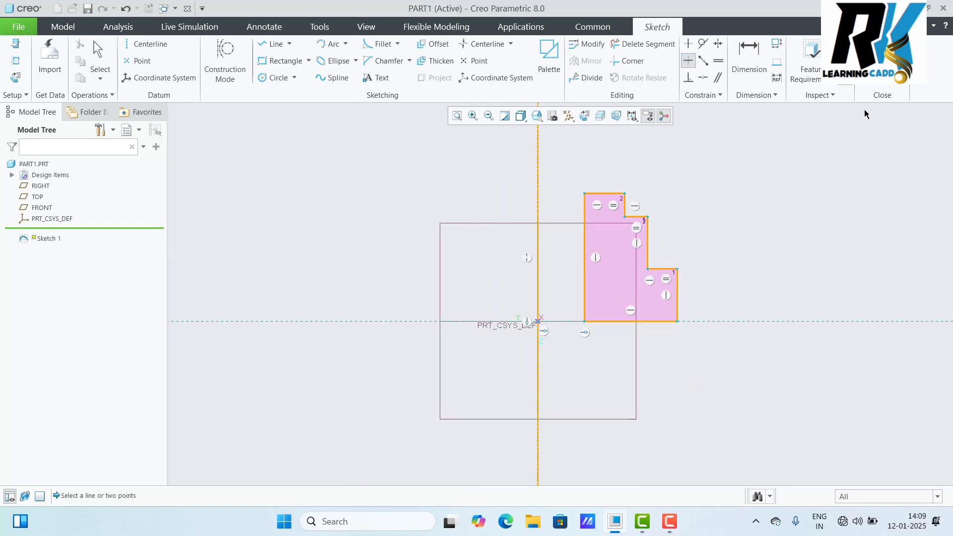
left_click(869, 67)
- Start a solid Revolve of the stepped sketch about its internal centerline
scroll(575, 330, "up", 4)
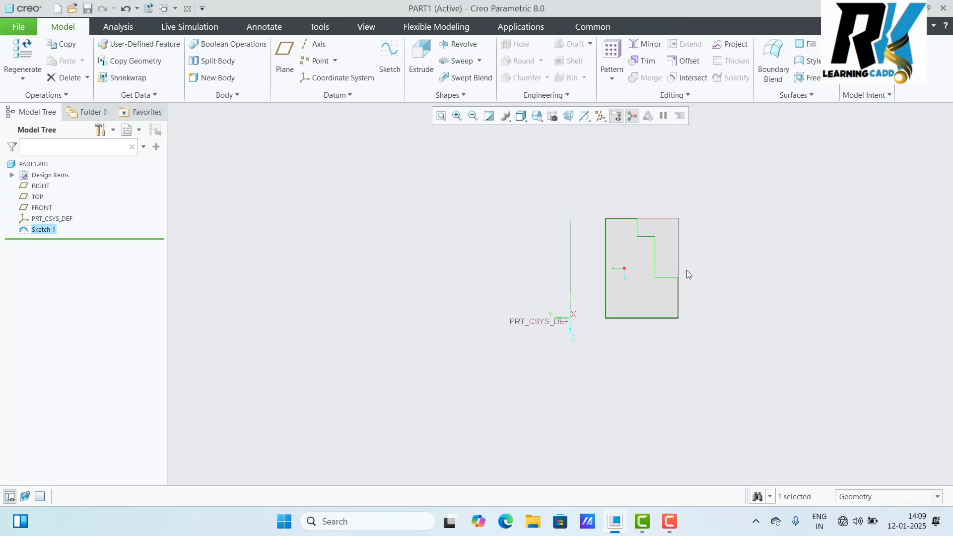
mouse_move(750, 254)
middle_mouse_down()
mouse_move(741, 246)
mouse_move(730, 267)
middle_mouse_up()
scroll(629, 260, "down", 3)
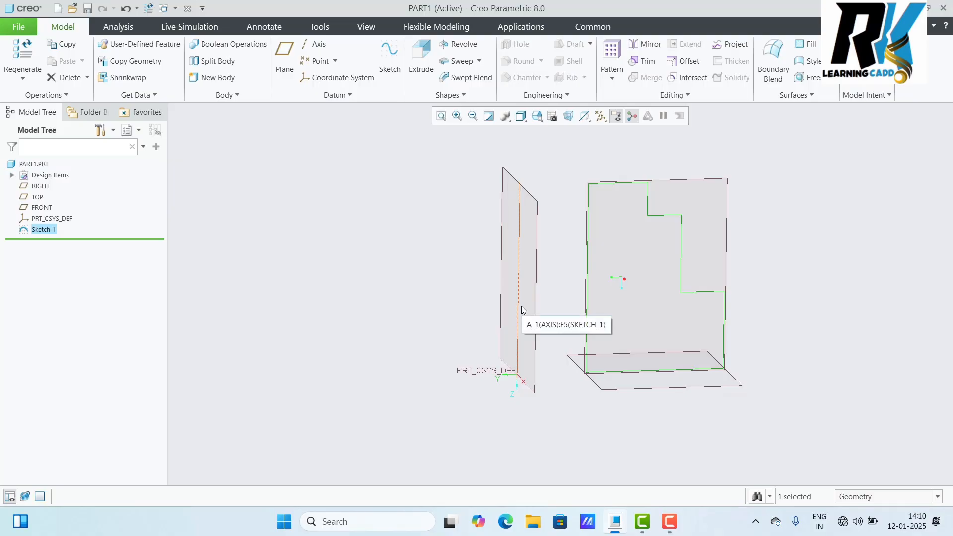
left_click(461, 45)
middle_click_drag(703, 258, 813, 279)
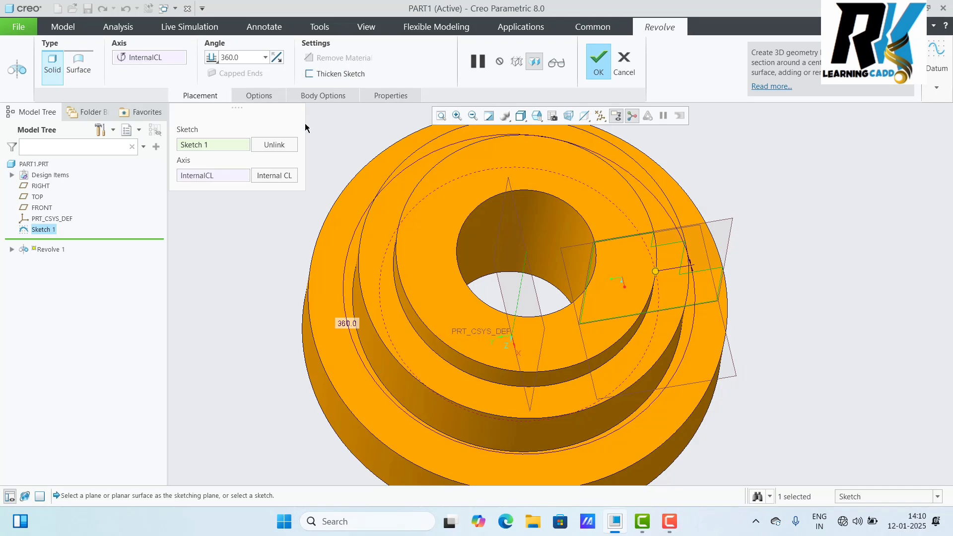
scroll(848, 211, "up", 5)
middle_click_drag(848, 223, 841, 194)
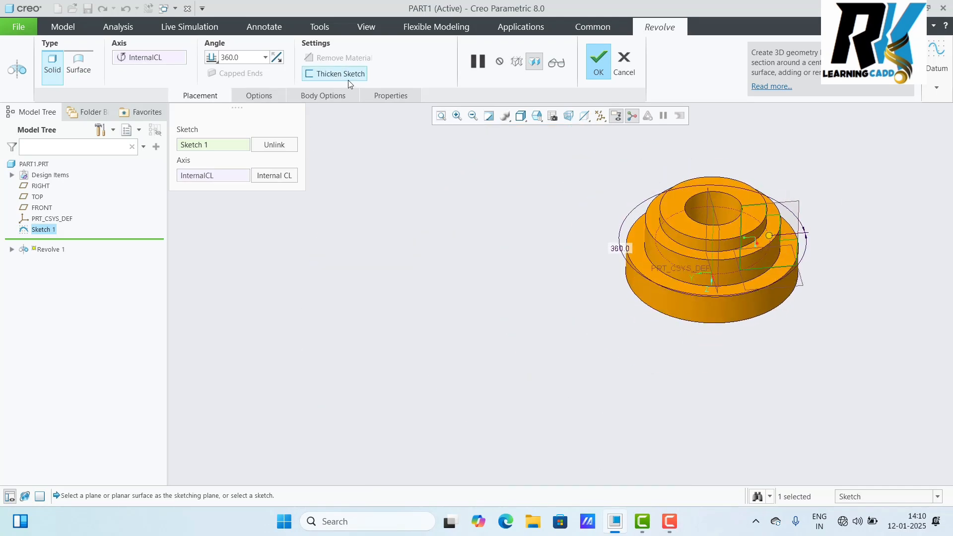
scroll(794, 209, "down", 5)
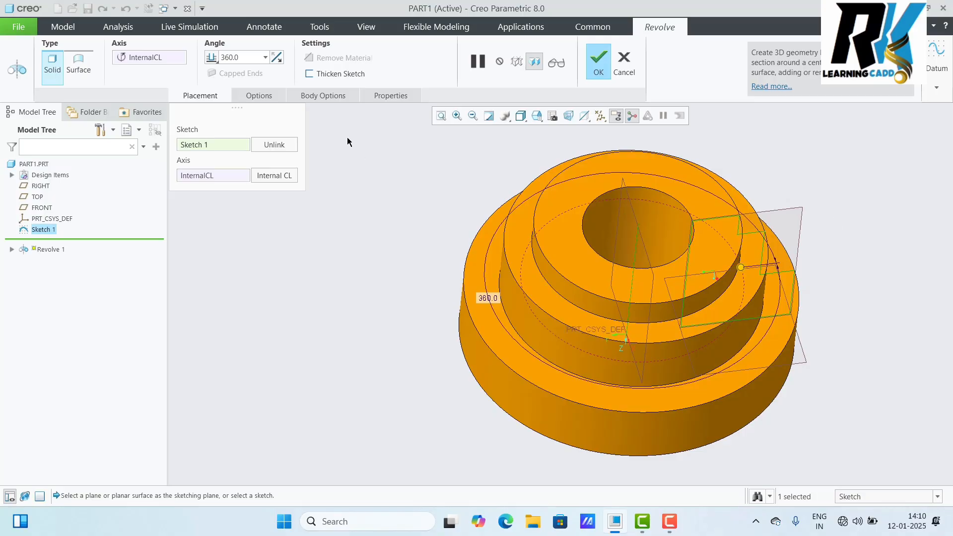
- Set the revolve angle to 180 degrees and examine the cut faces of the half ring
double_click(252, 57)
type("180")
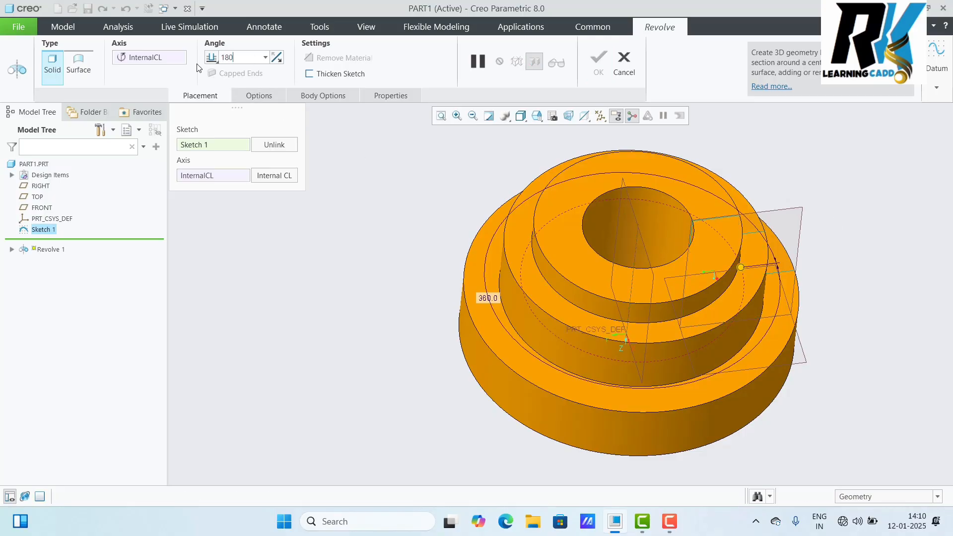
key("Return")
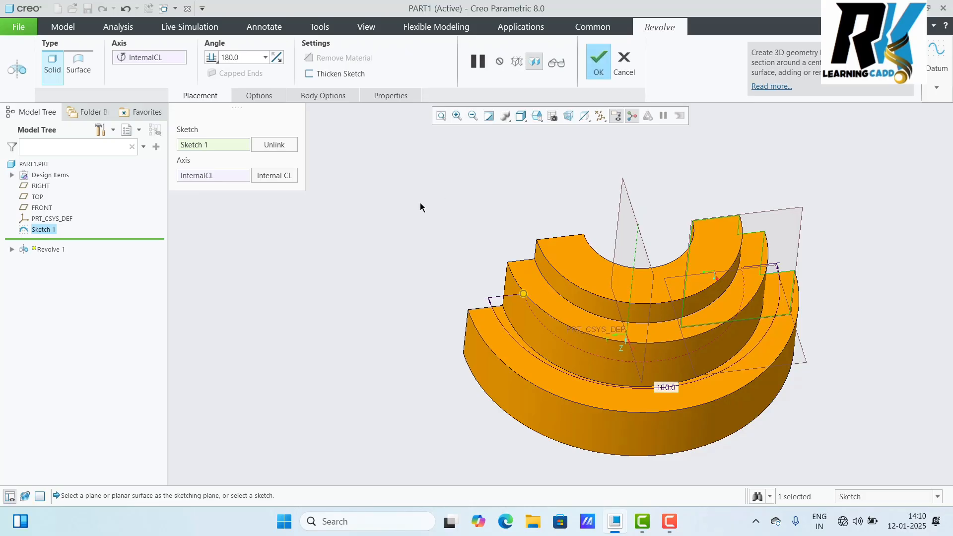
middle_click_drag(420, 203, 578, 297)
scroll(599, 325, "up", 3)
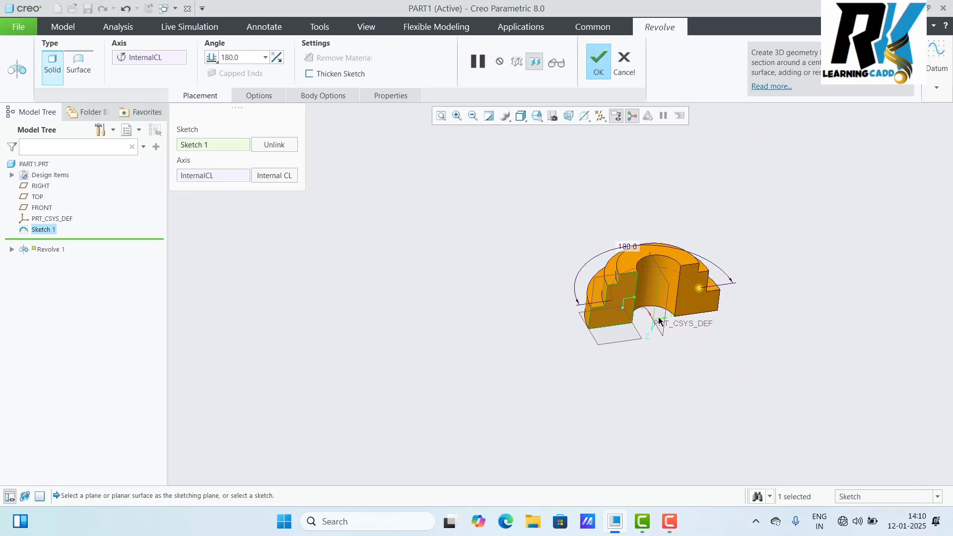
scroll(658, 322, "down", 5)
middle_click_drag(734, 348, 725, 342)
scroll(706, 343, "up", 2)
scroll(598, 385, "down", 4)
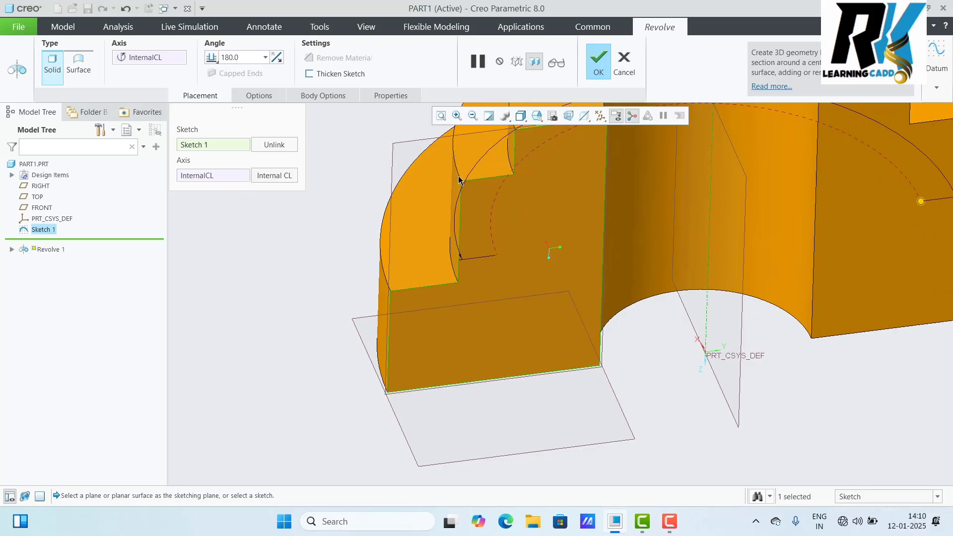
scroll(527, 308, "up", 2)
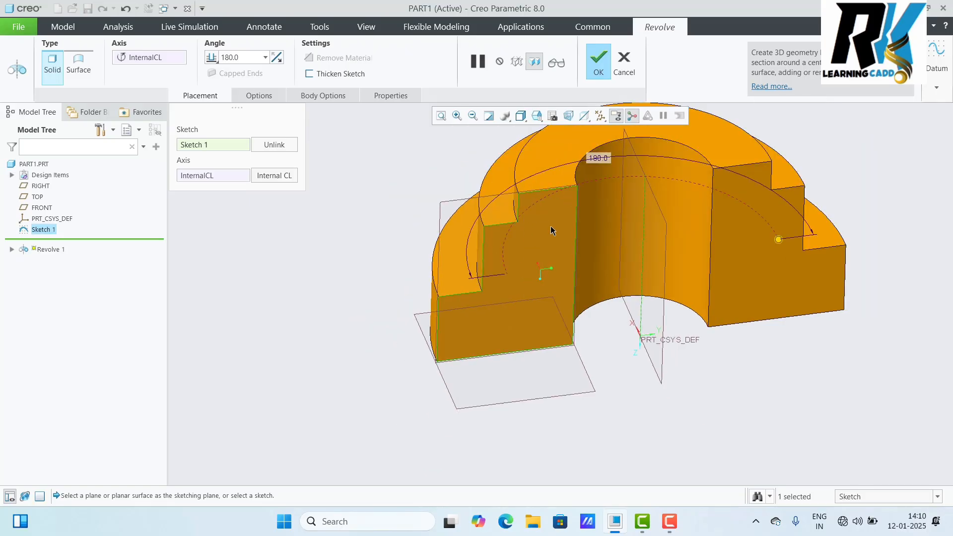
- Turn on Thicken Sketch for the revolve and set the wall thickness to 10
left_click(327, 75)
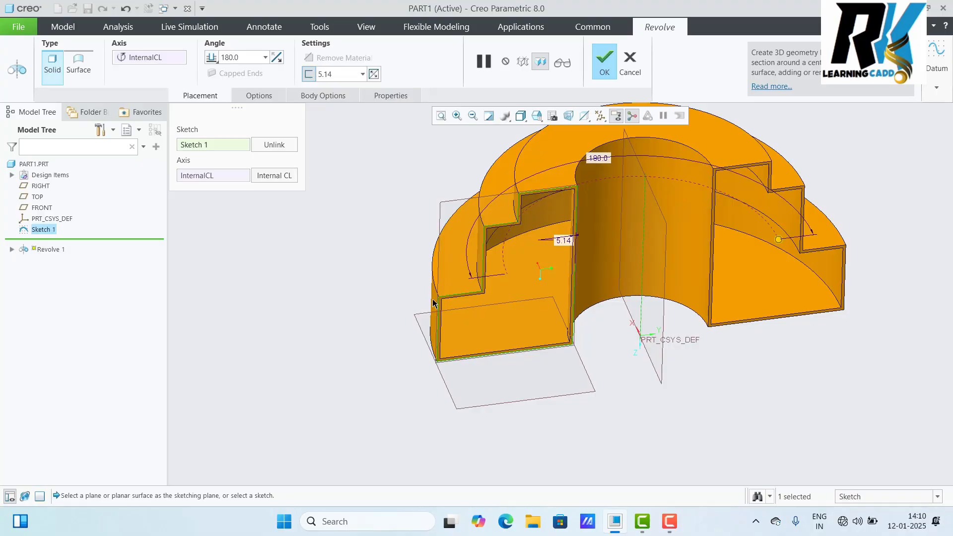
scroll(440, 347, "down", 2)
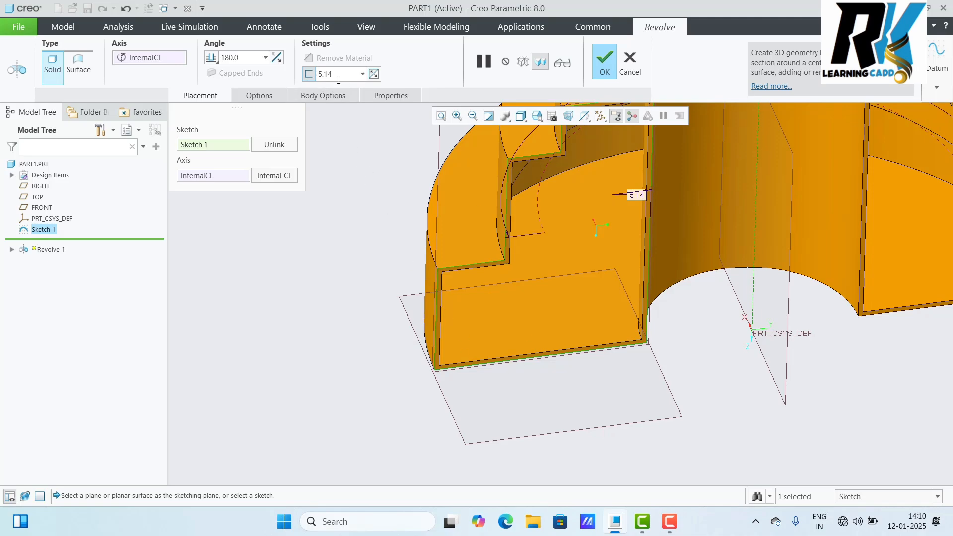
double_click(328, 74)
type("10")
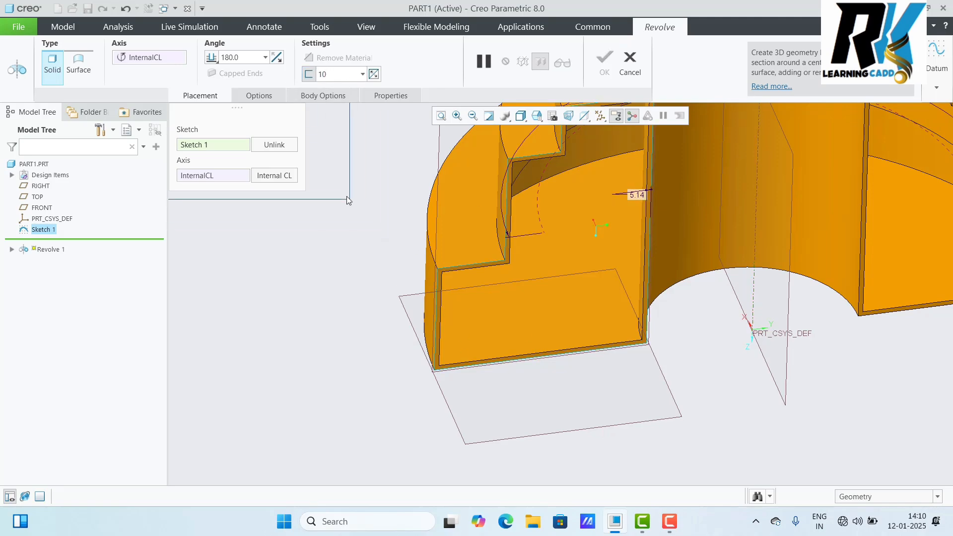
key("Return")
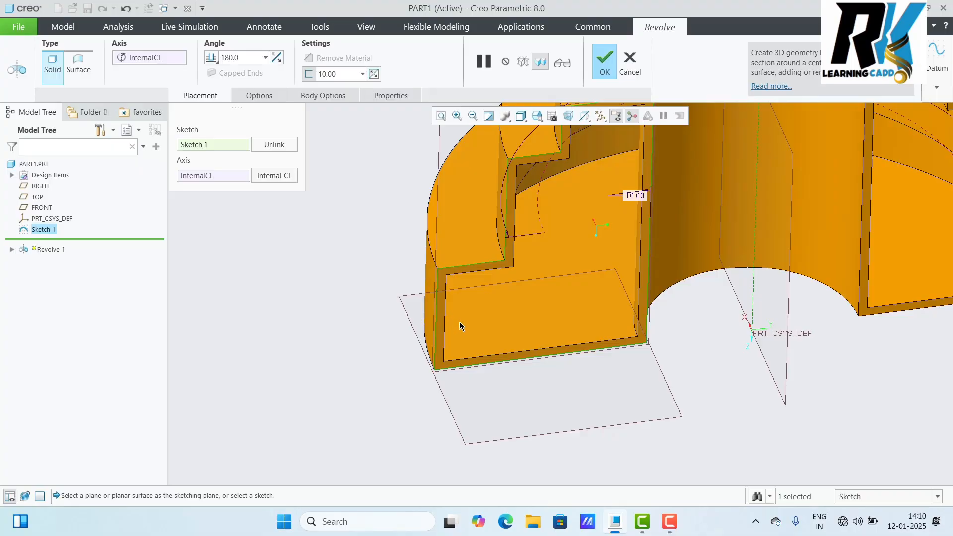
scroll(459, 326, "down", 3)
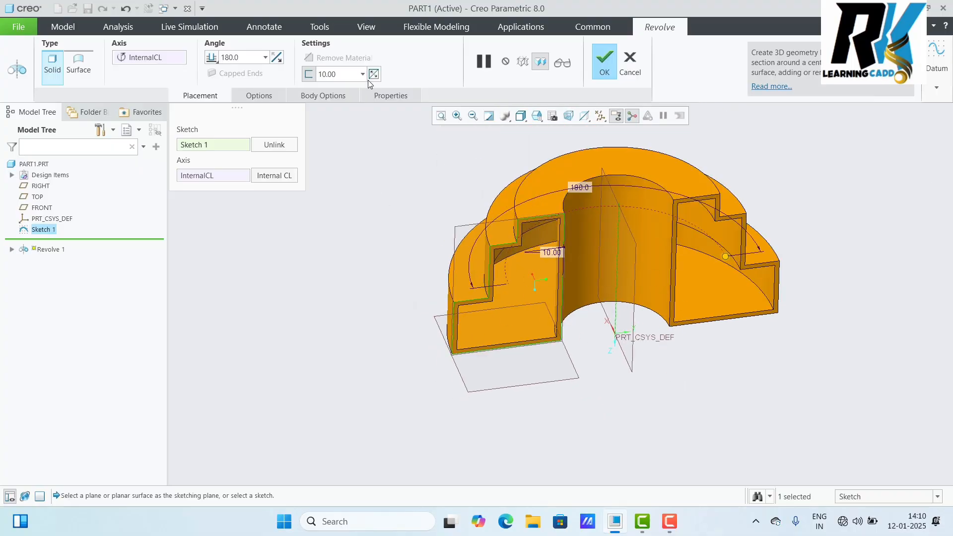
middle_click_drag(397, 343, 349, 331)
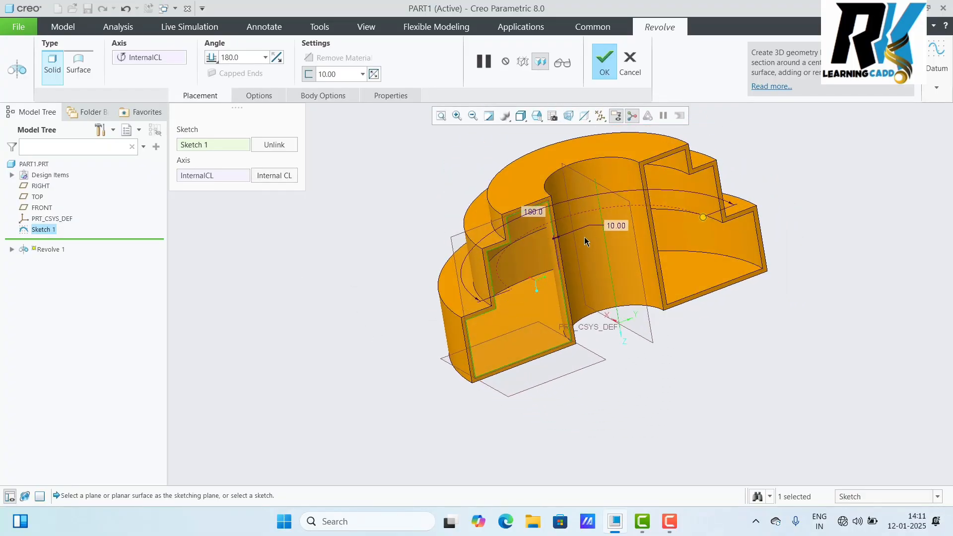
- Add a Variable angle of 25 degrees on the second side of the thickened revolve
left_click(259, 96)
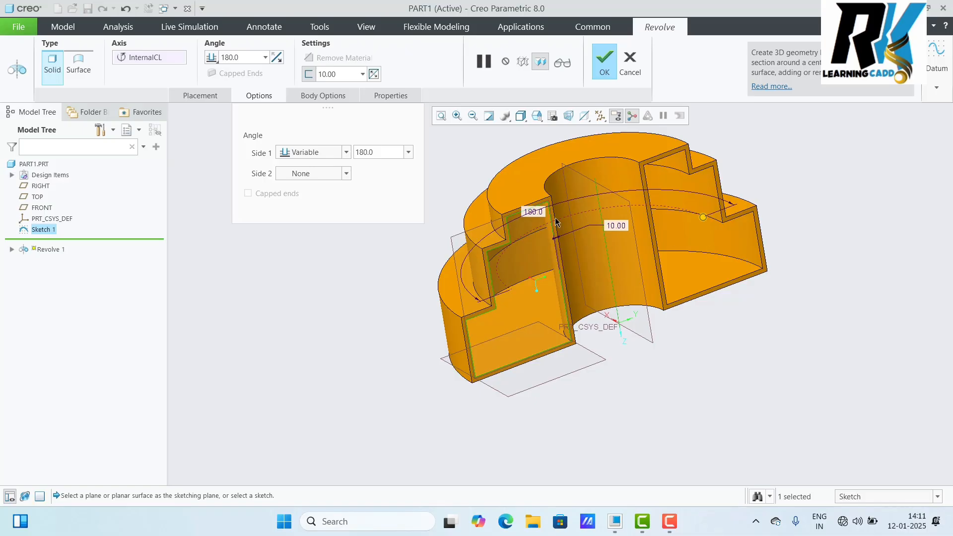
left_click(347, 174)
left_click(314, 187)
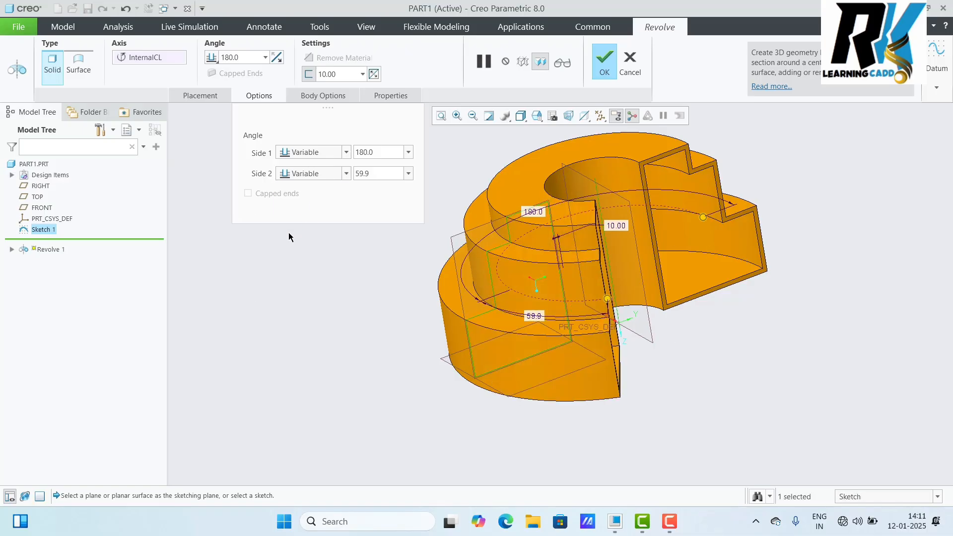
left_click(380, 174)
type("25")
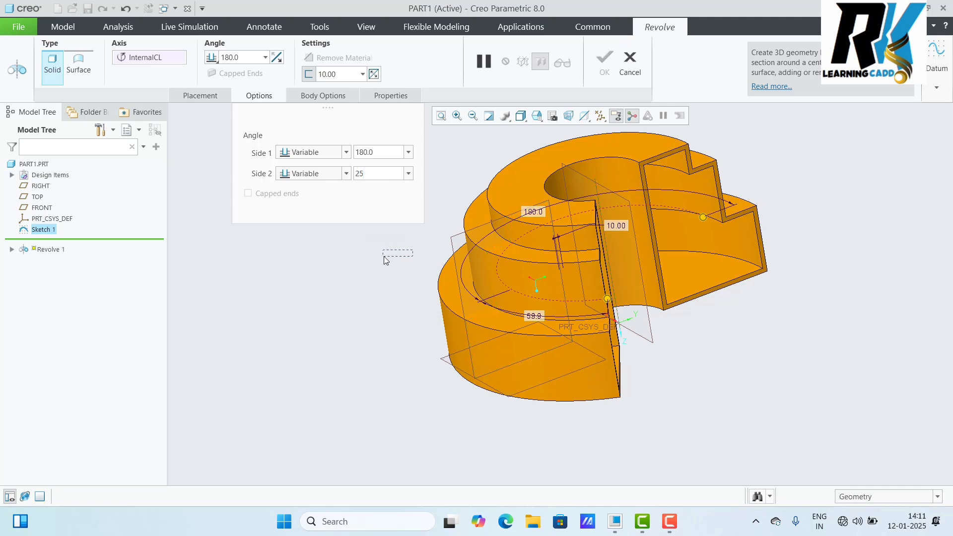
key("Return")
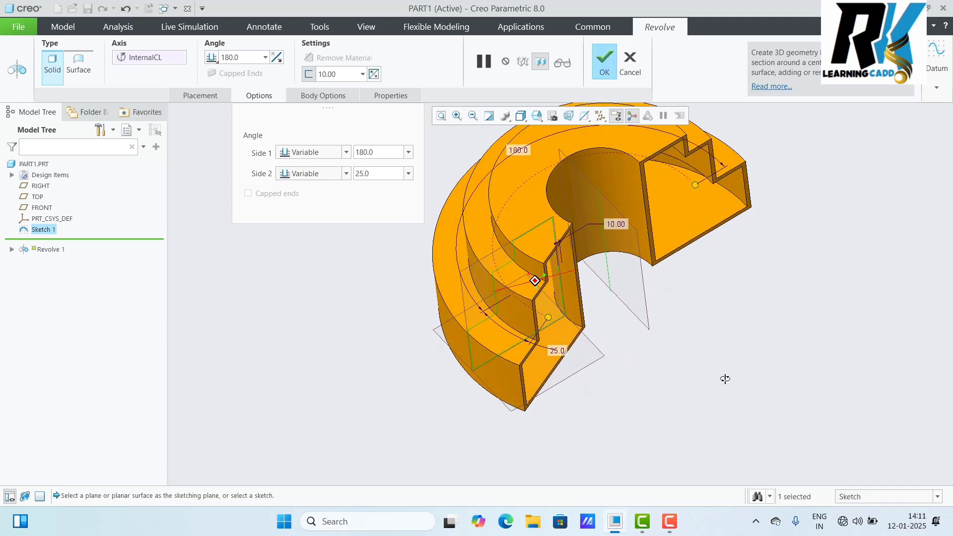
middle_click_drag(726, 373, 735, 377)
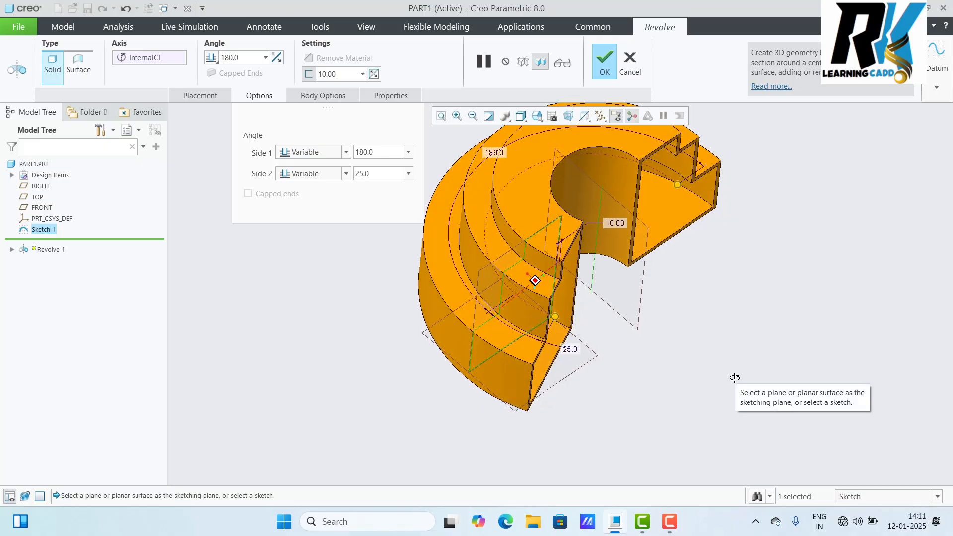
- Make the 180-degree revolve Symmetric about the sketch plane, inspect the half ring, and complete the feature
left_click(346, 153)
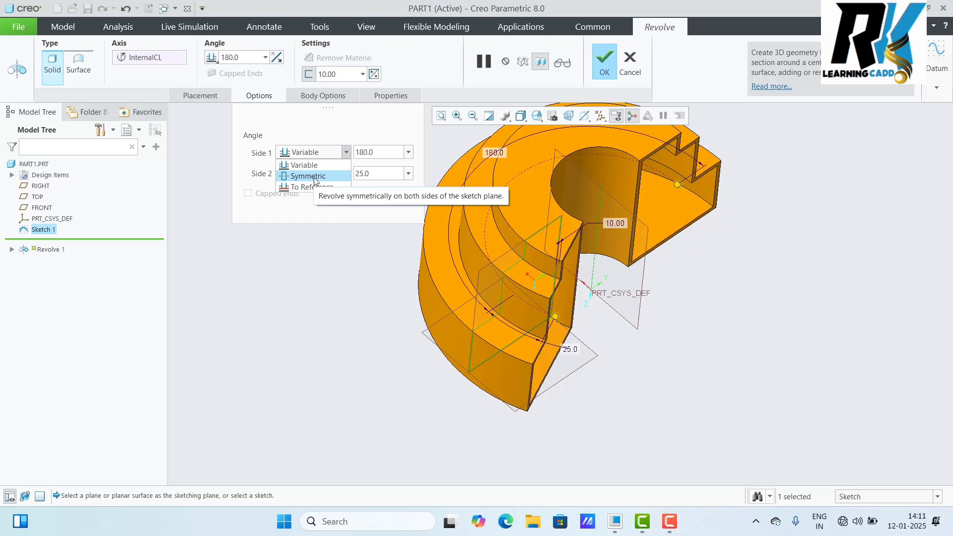
left_click(314, 178)
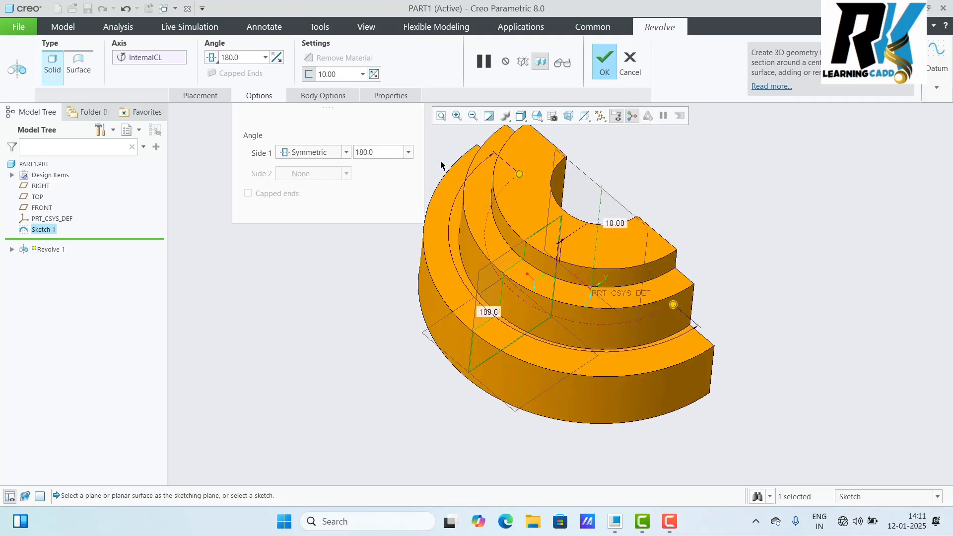
mouse_move(778, 281)
middle_mouse_down()
mouse_move(756, 308)
mouse_move(773, 288)
middle_mouse_up()
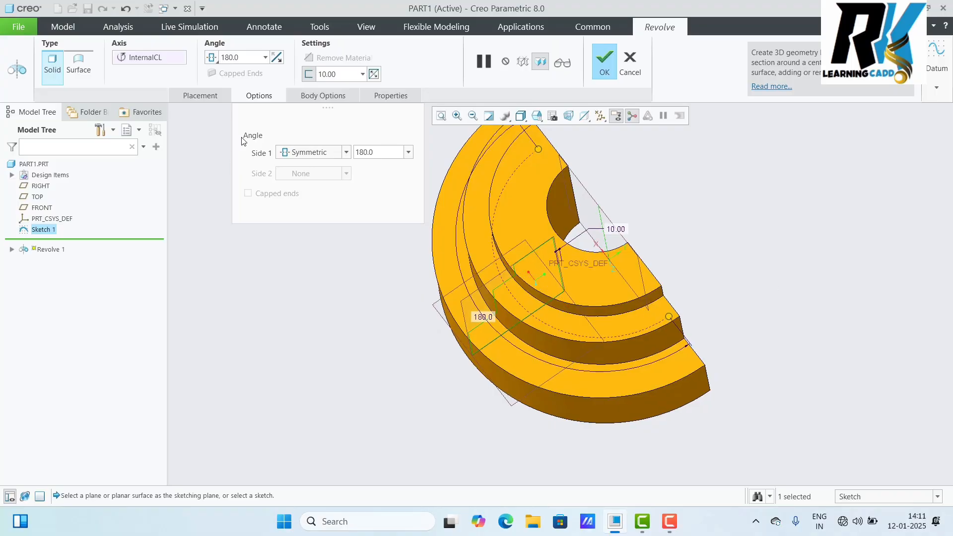
left_click(346, 153)
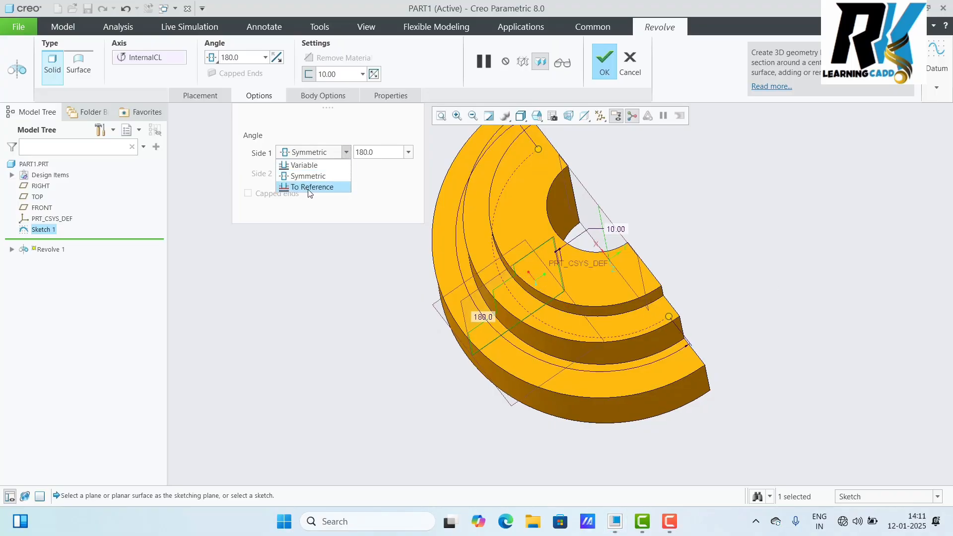
left_click(317, 177)
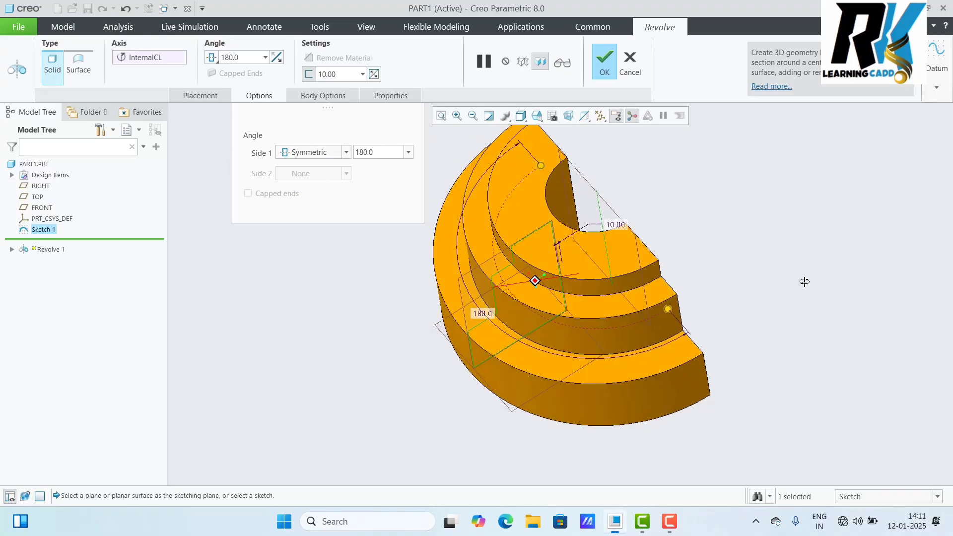
middle_click_drag(804, 281, 764, 333)
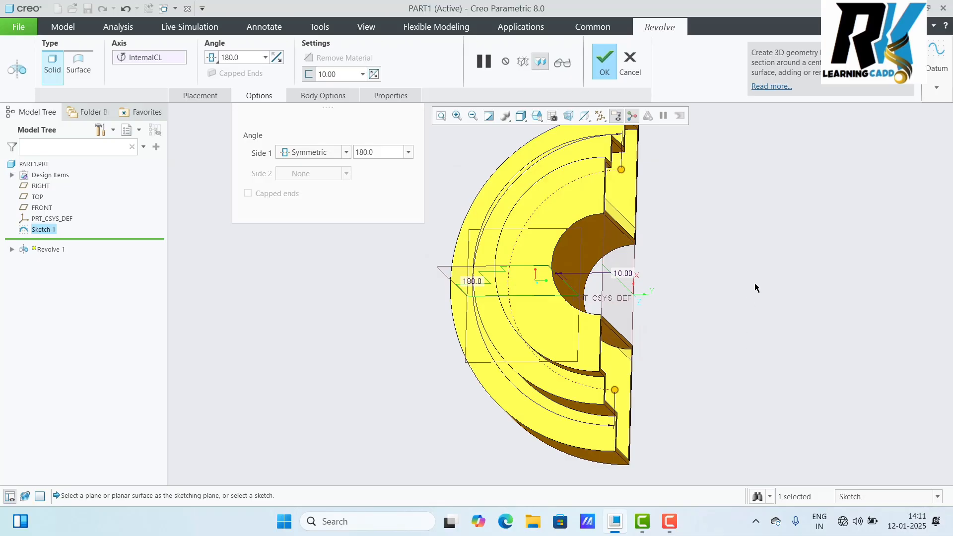
scroll(795, 326, "up", 3)
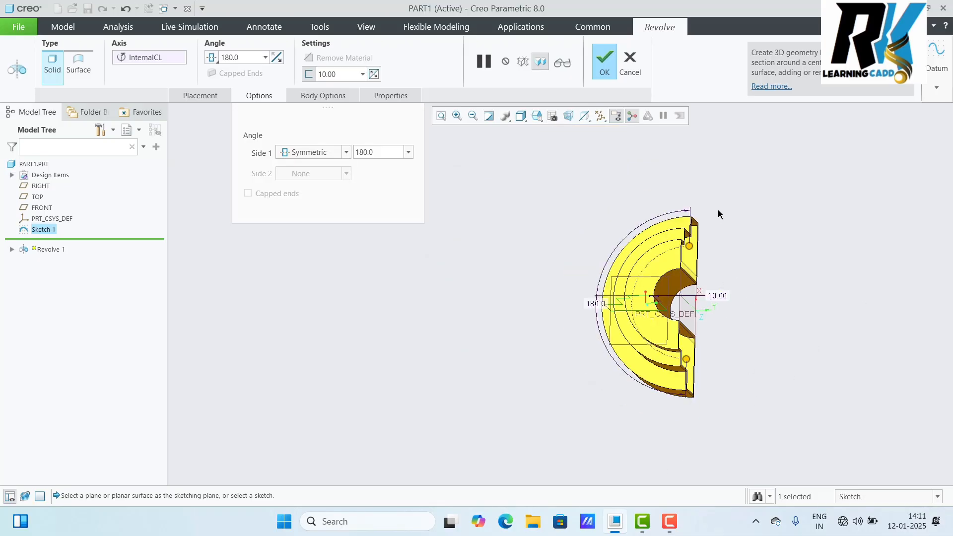
mouse_move(771, 335)
middle_mouse_down()
mouse_move(781, 326)
mouse_move(786, 336)
middle_mouse_up()
middle_click_drag(787, 331, 775, 309)
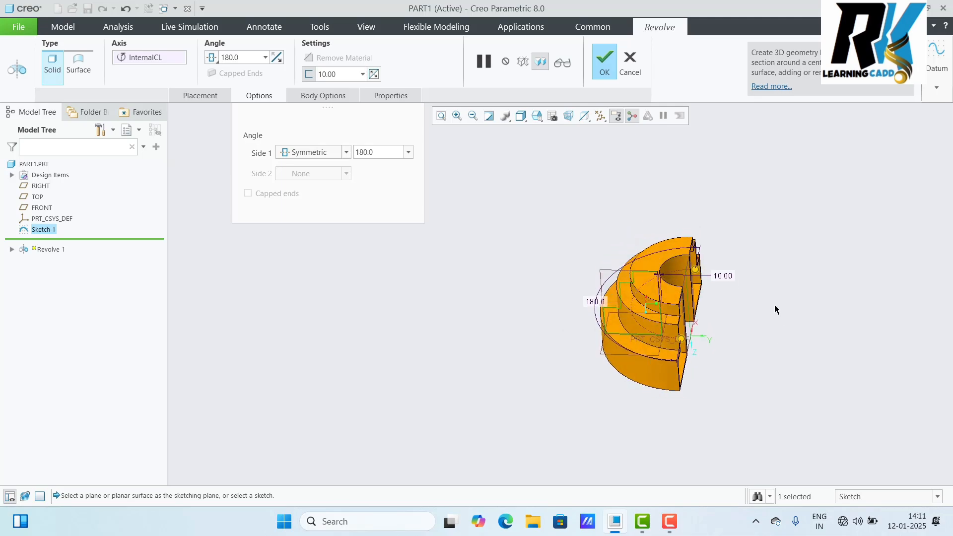
left_click(603, 62)
left_click_drag(584, 287, 440, 320)
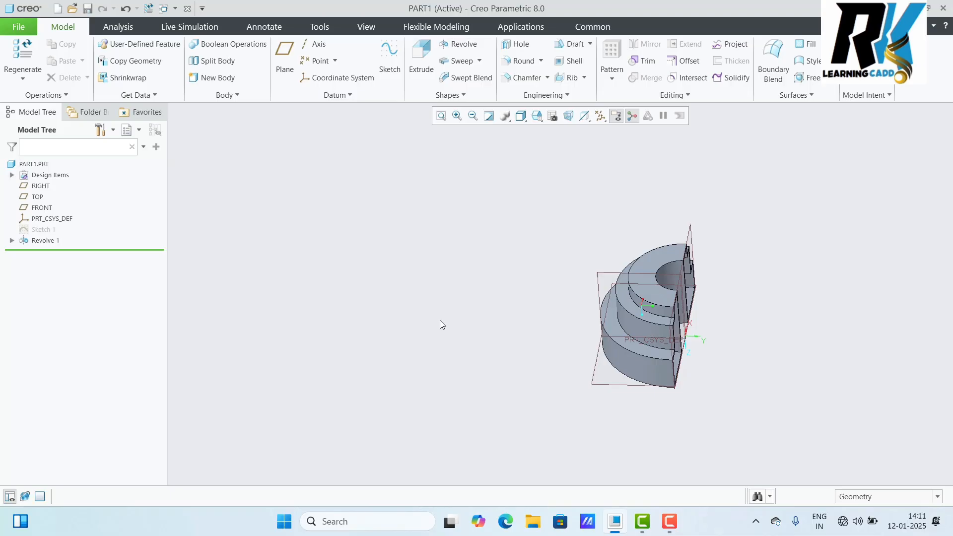
- Delete the finished revolve feature and keep its stepped sketch
right_click(42, 245)
left_click(74, 336)
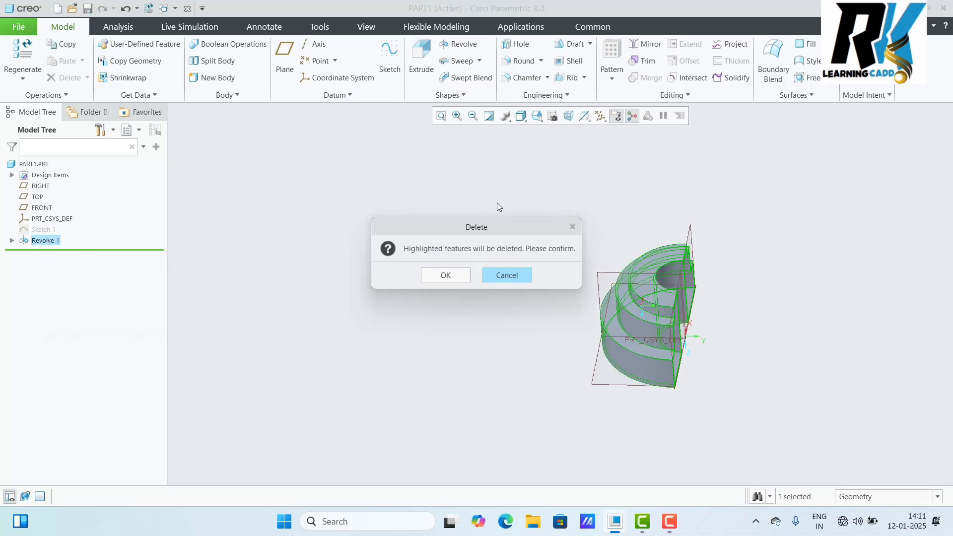
left_click(445, 276)
mouse_move(478, 276)
middle_mouse_down()
mouse_move(488, 308)
mouse_move(486, 248)
mouse_move(495, 254)
middle_mouse_up()
- Check the orientation of the stepped sketch and the datum planes, and start a new sketch on the FRONT plane
left_click(46, 230)
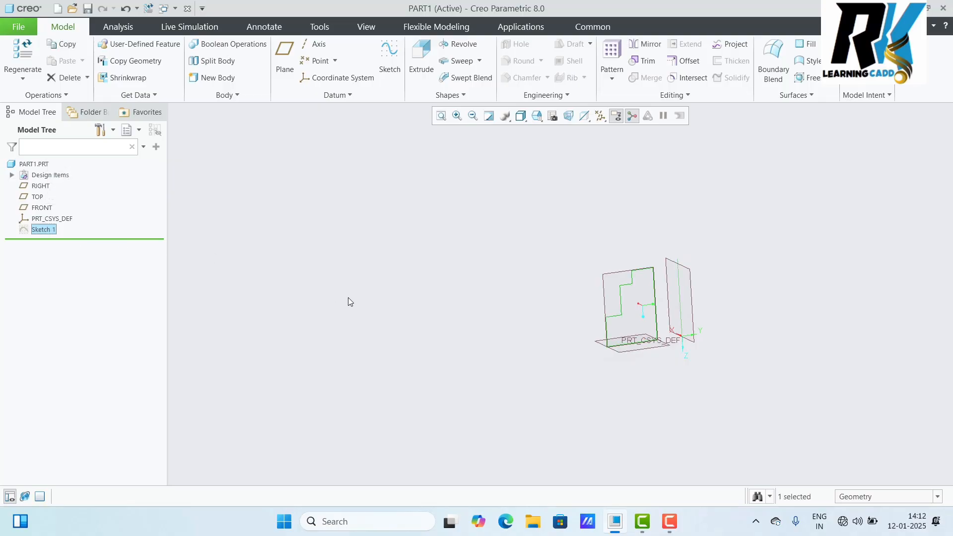
mouse_move(348, 298)
middle_mouse_down()
mouse_move(424, 311)
mouse_move(427, 332)
mouse_move(426, 316)
middle_mouse_up()
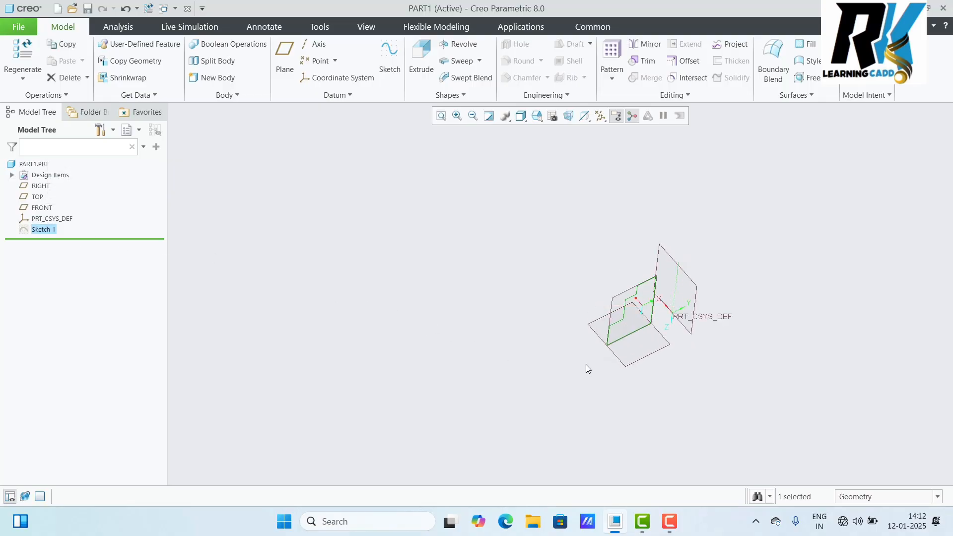
middle_click_drag(694, 356, 694, 389)
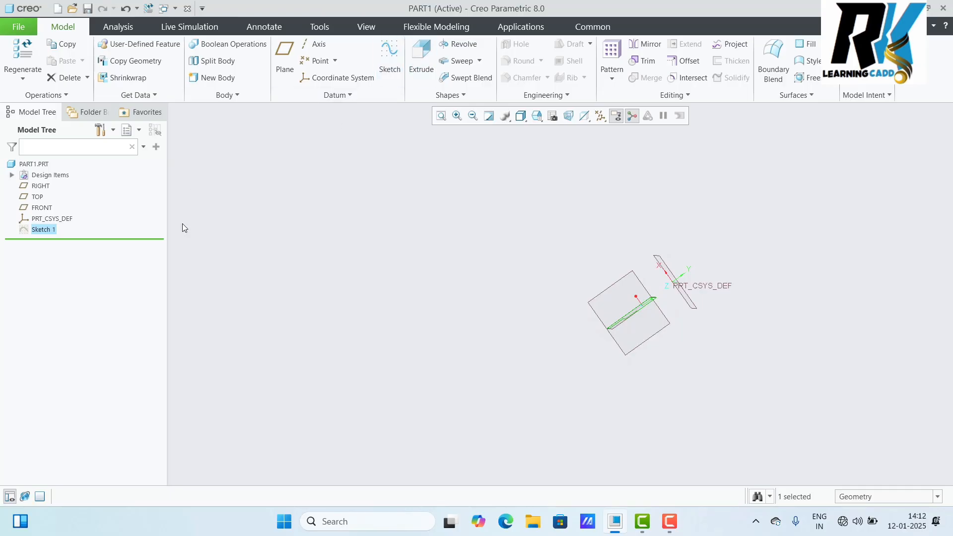
left_click(95, 209)
left_click(38, 198)
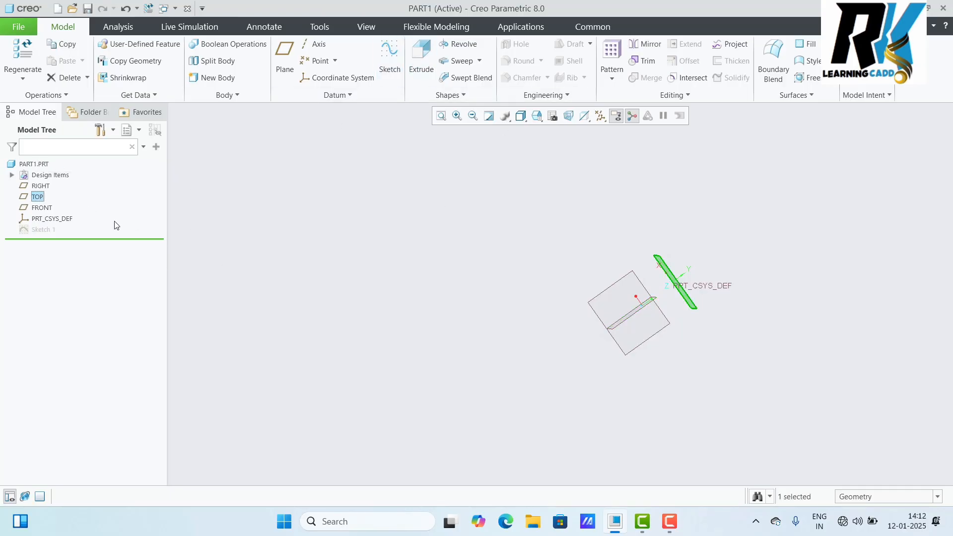
left_click(43, 208)
middle_click_drag(300, 274, 421, 277)
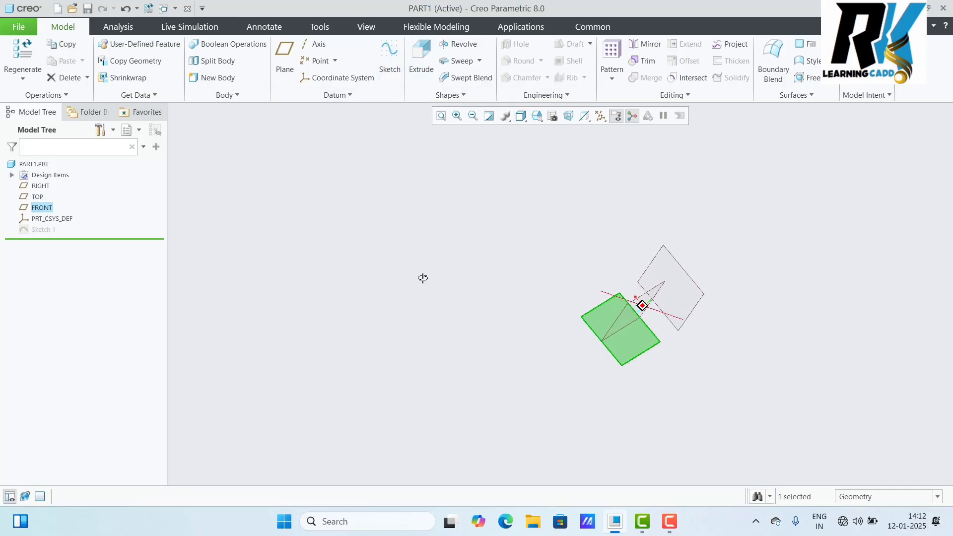
left_click(394, 70)
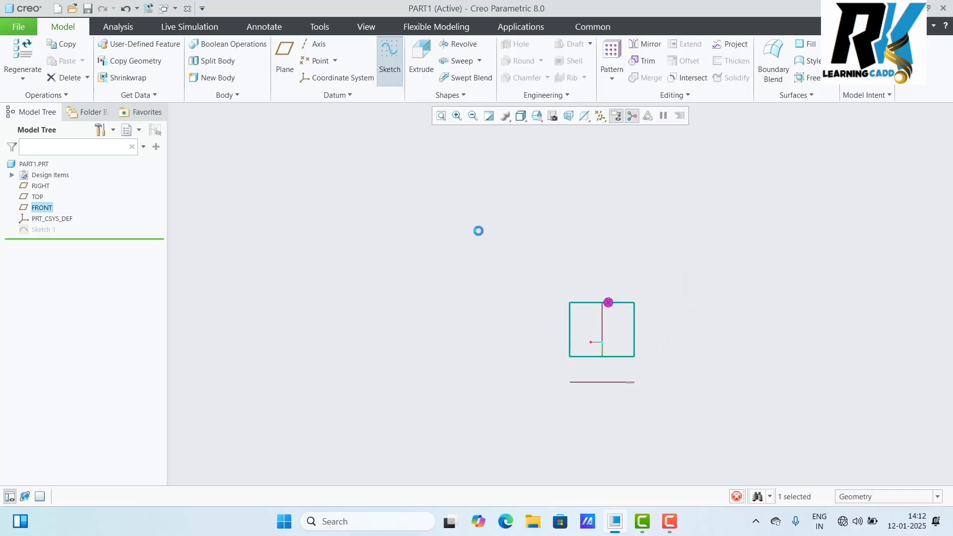
scroll(560, 329, "down", 4)
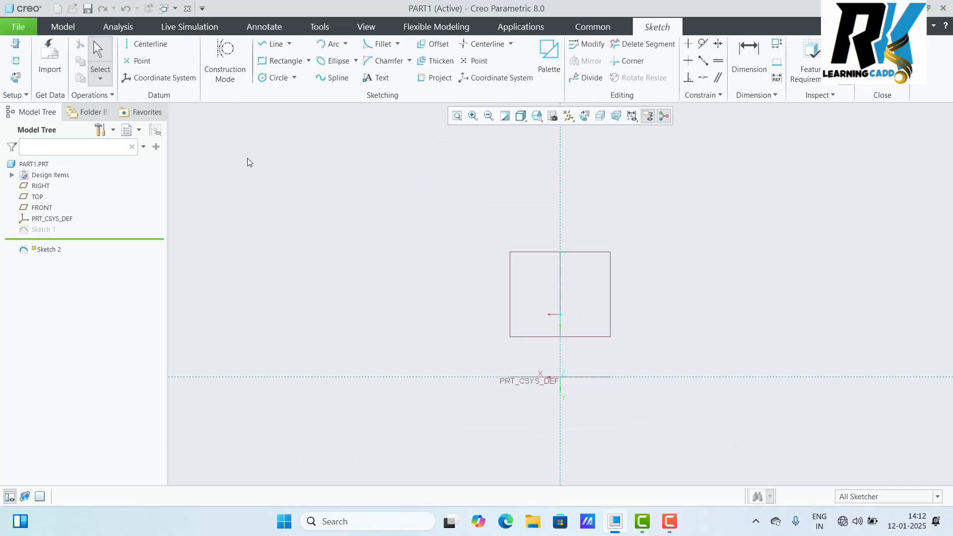
- Sketch a single slanted line crossing the vertical reference and finish the sketch
left_click(274, 44)
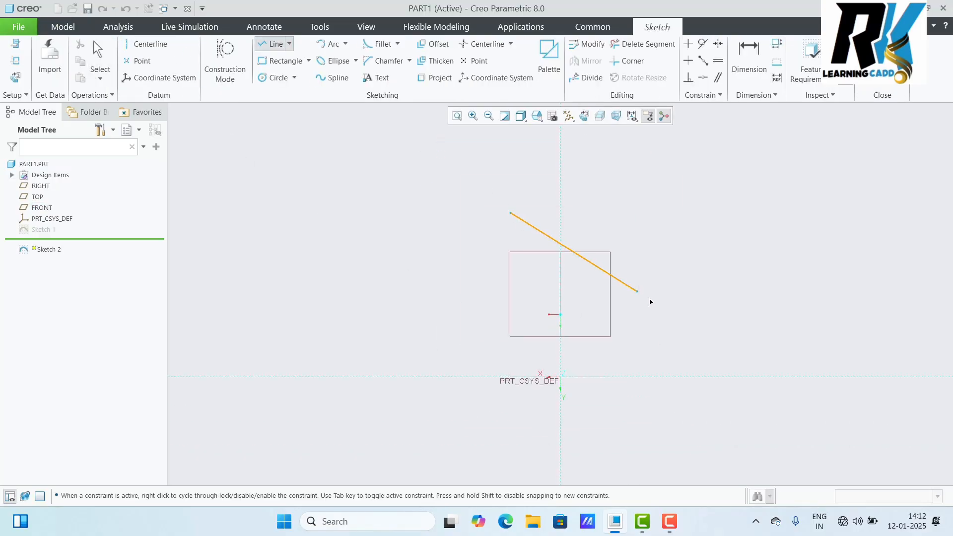
left_click(725, 365)
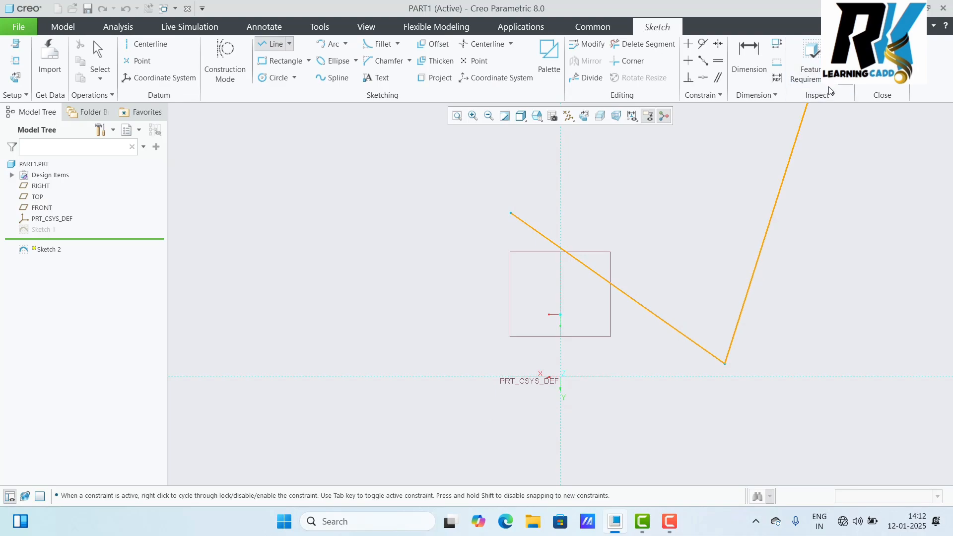
left_click(868, 65)
middle_click_drag(783, 200, 783, 325)
- Extrude the slanted line as a surface with Symmetric depth about the FRONT plane
left_click(423, 57)
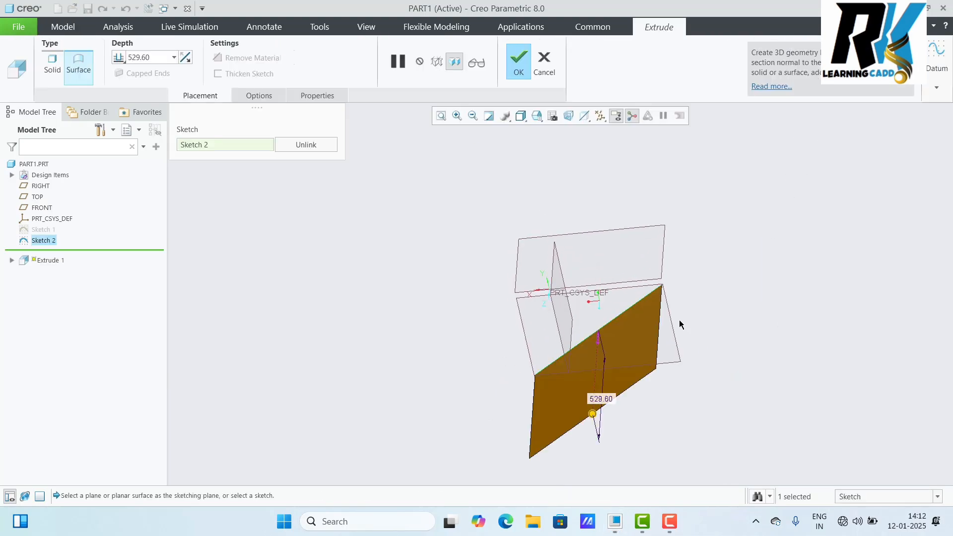
mouse_move(700, 291)
middle_mouse_down()
mouse_move(695, 272)
mouse_move(692, 284)
middle_mouse_up()
left_click(253, 96)
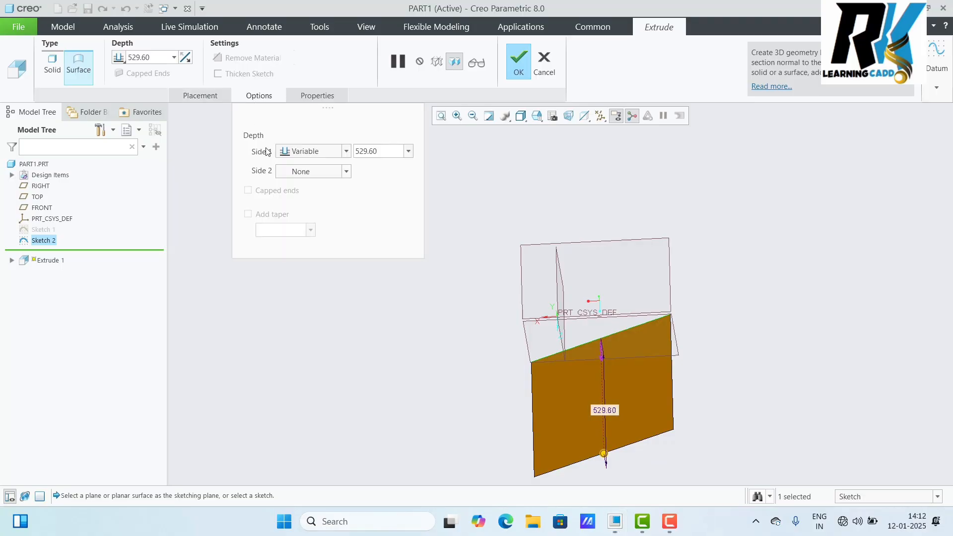
left_click(308, 151)
left_click(312, 174)
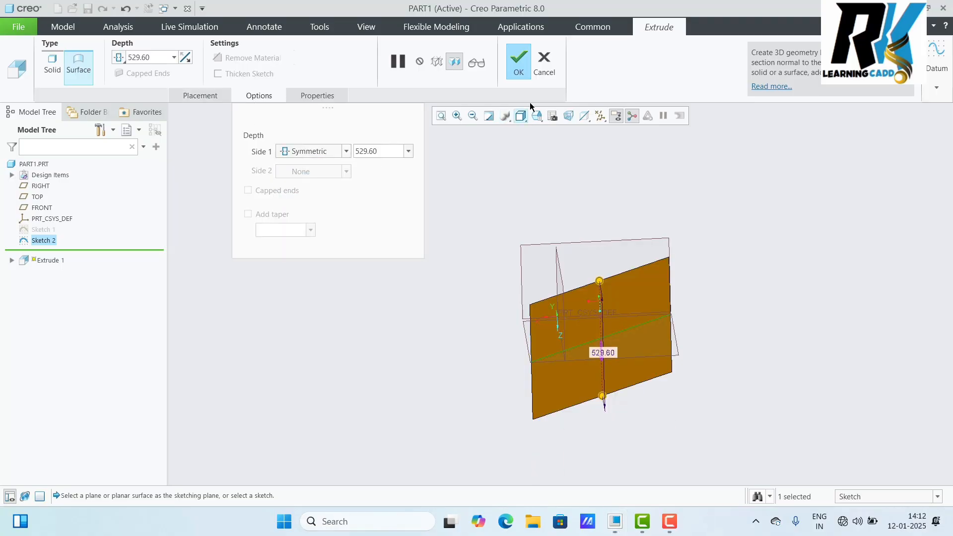
left_click(519, 63)
middle_click_drag(718, 172, 725, 213)
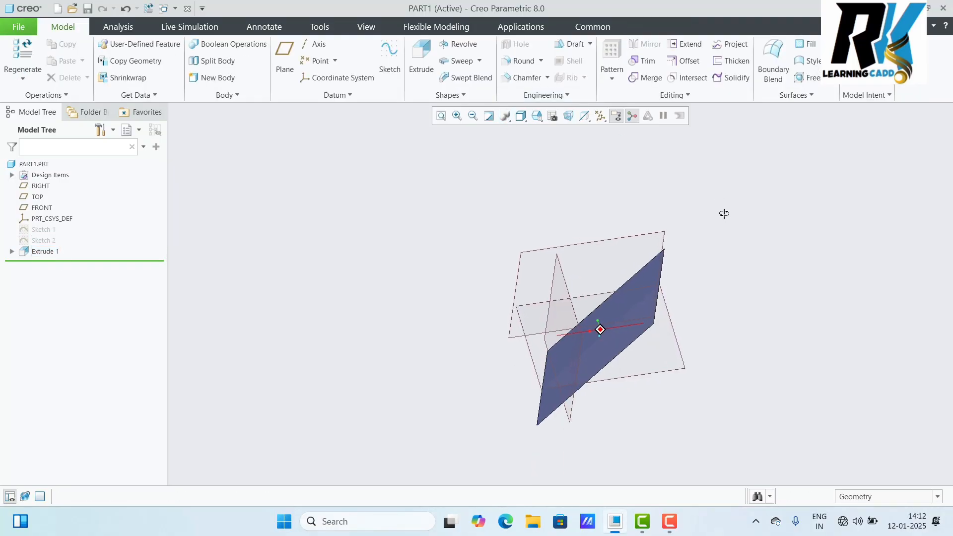
- Start a solid Revolve of the stepped sketch beside the slanted surface
left_click(45, 233)
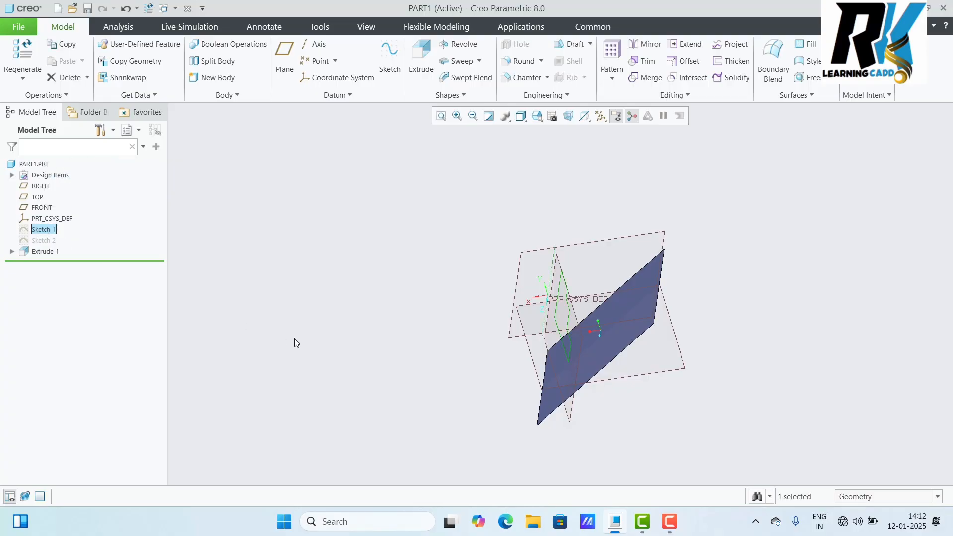
mouse_move(295, 341)
middle_mouse_down()
mouse_move(312, 309)
mouse_move(349, 340)
mouse_move(323, 358)
middle_mouse_up()
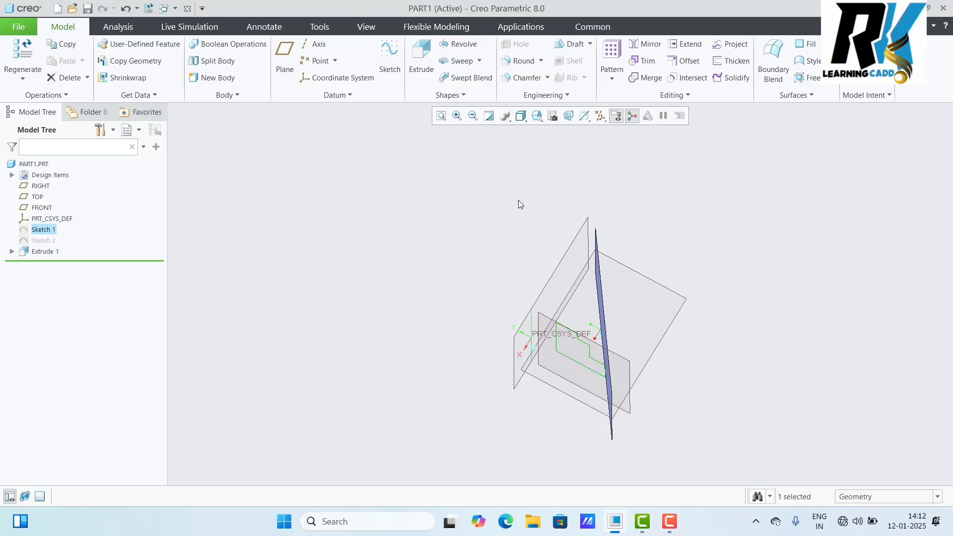
left_click(457, 48)
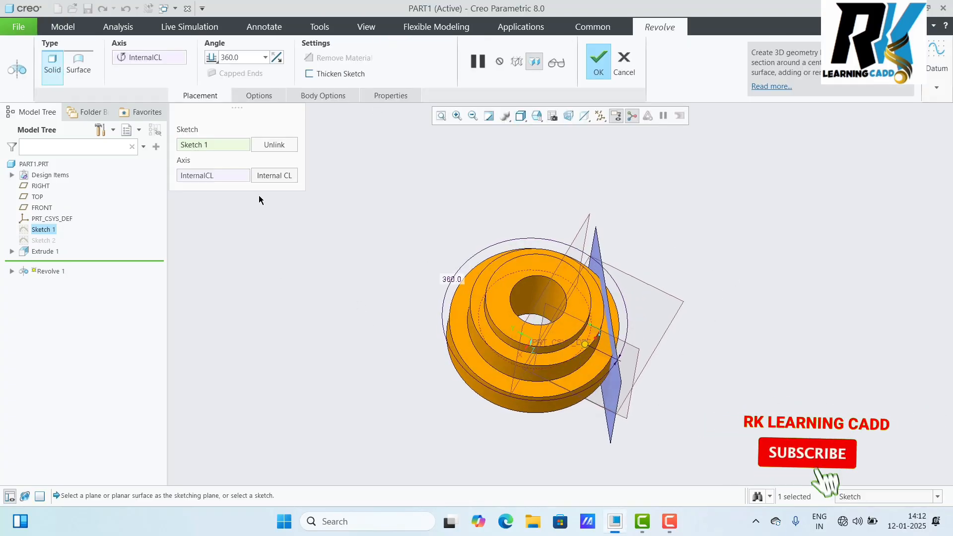
- Set the revolve's Side 1 to a Variable angle of 180 degrees and flip the revolve direction
left_click(245, 57)
left_click(258, 96)
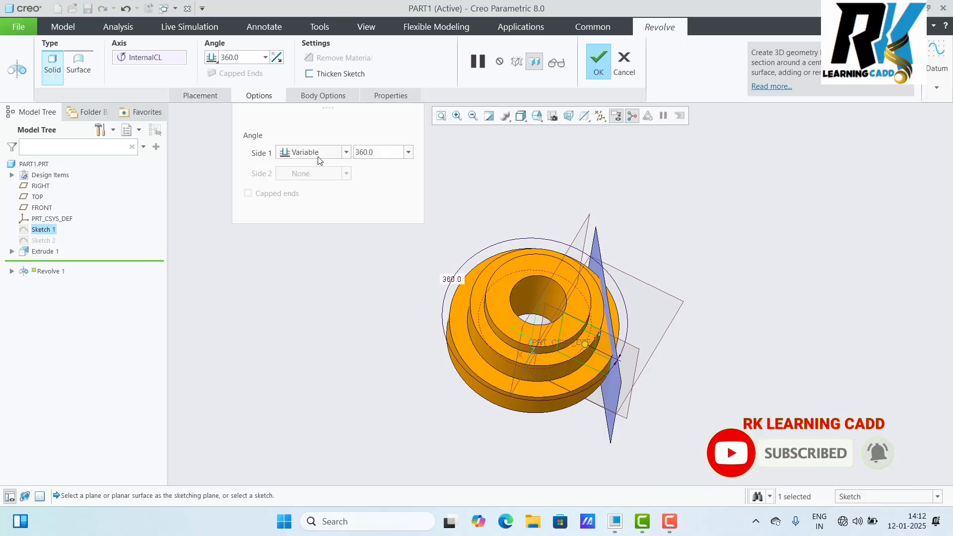
left_click(347, 153)
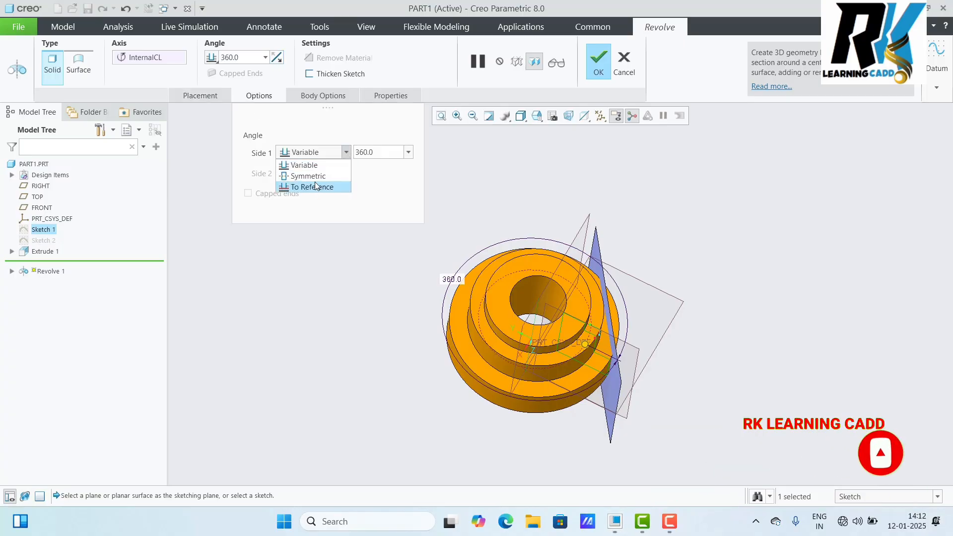
left_click(312, 168)
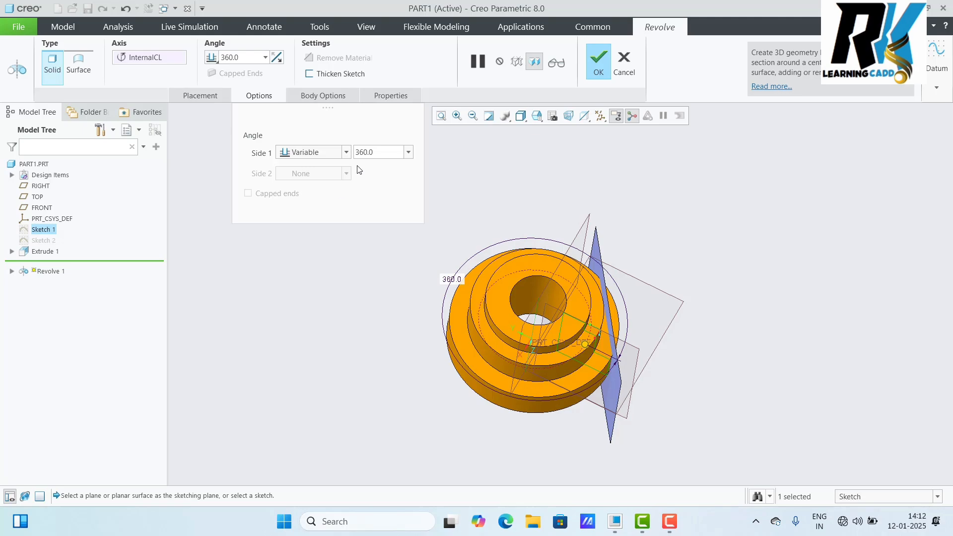
type("1")
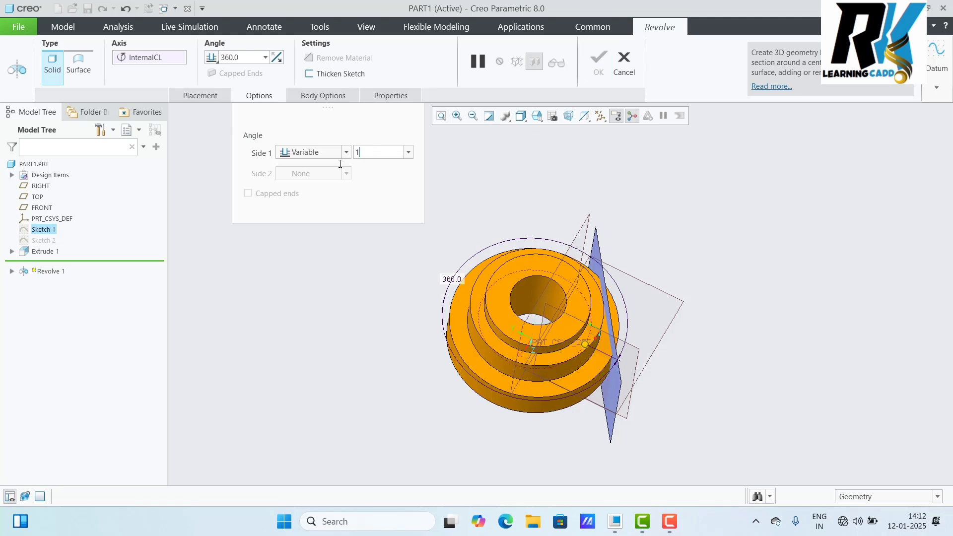
type("80")
key("Return")
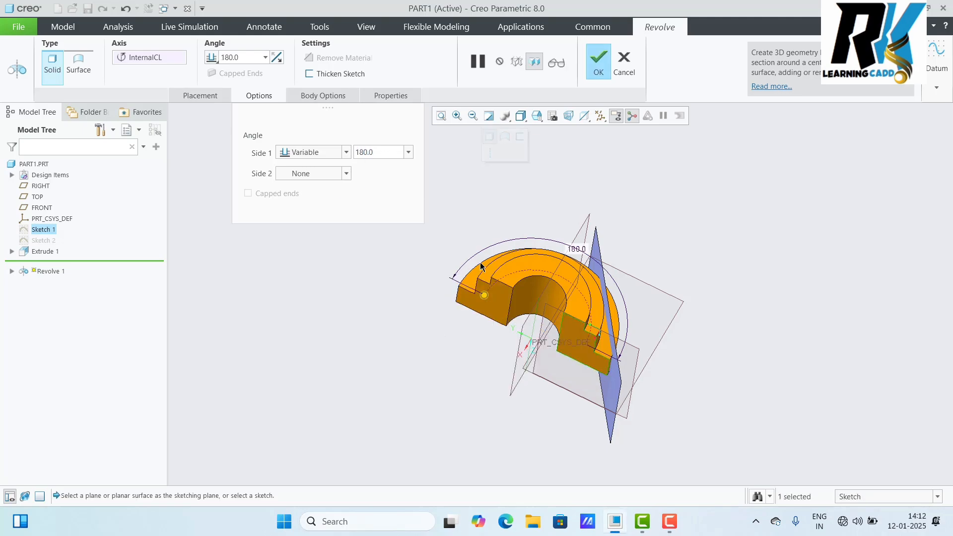
middle_click_drag(472, 270, 549, 331)
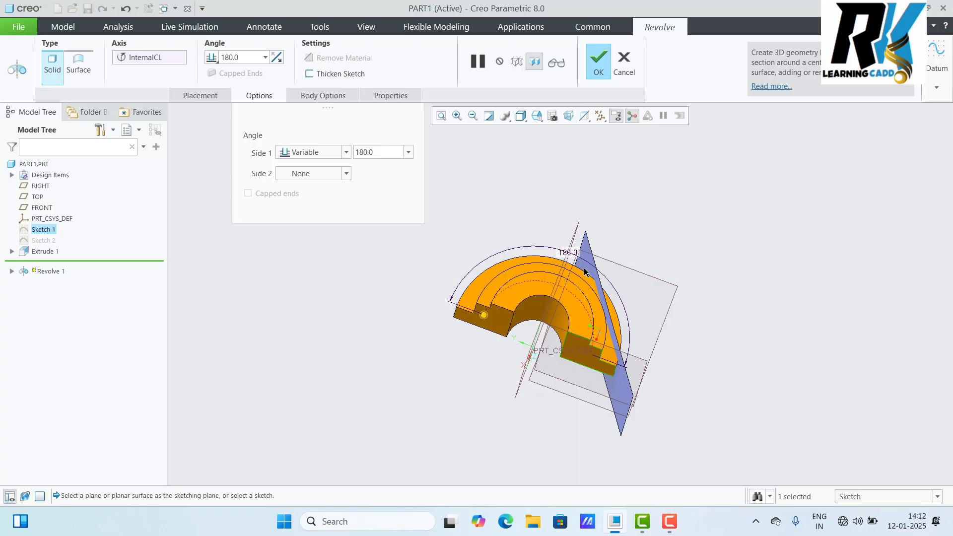
left_click(277, 58)
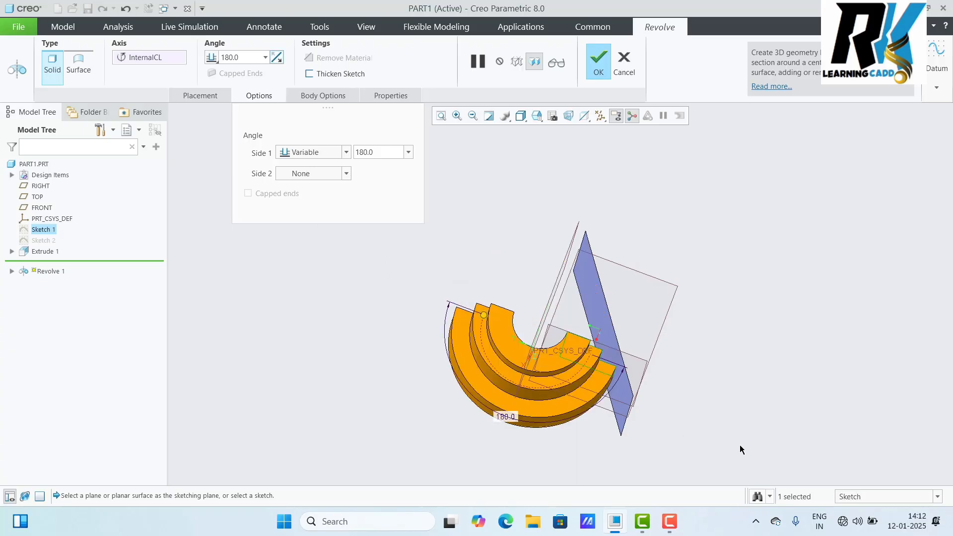
middle_click_drag(740, 450, 656, 389)
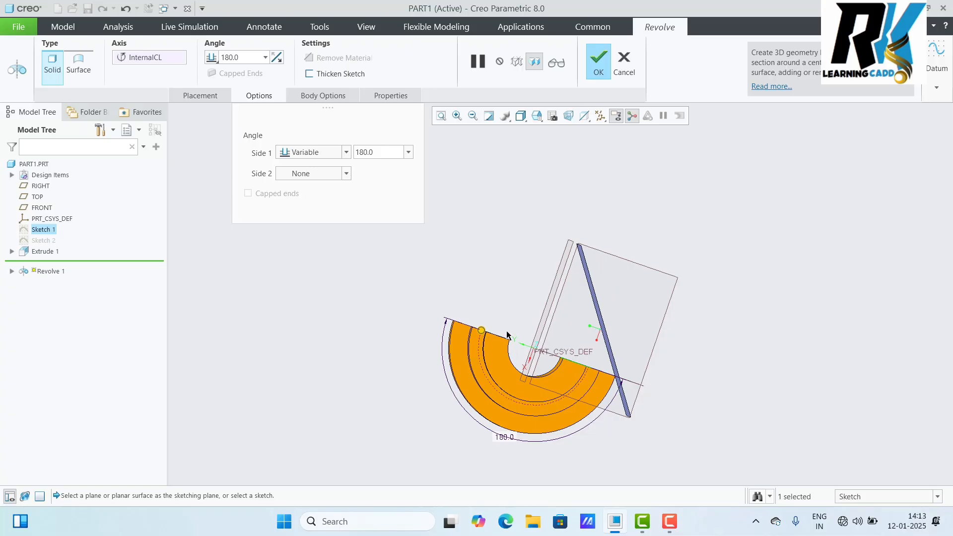
- Change Side 1 to To Reference with the TOP datum plane as the end reference and complete the revolve
left_click(345, 153)
left_click(293, 186)
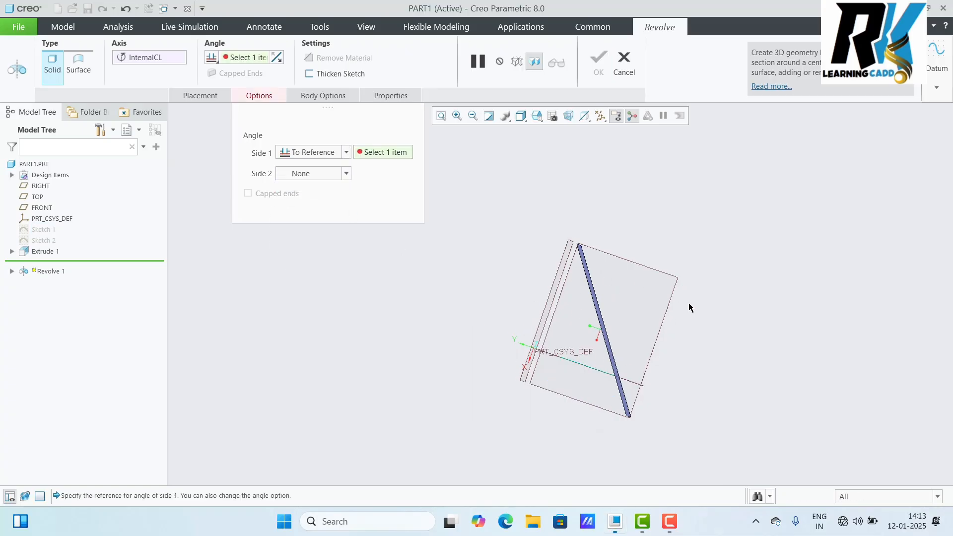
middle_click_drag(689, 308, 570, 343)
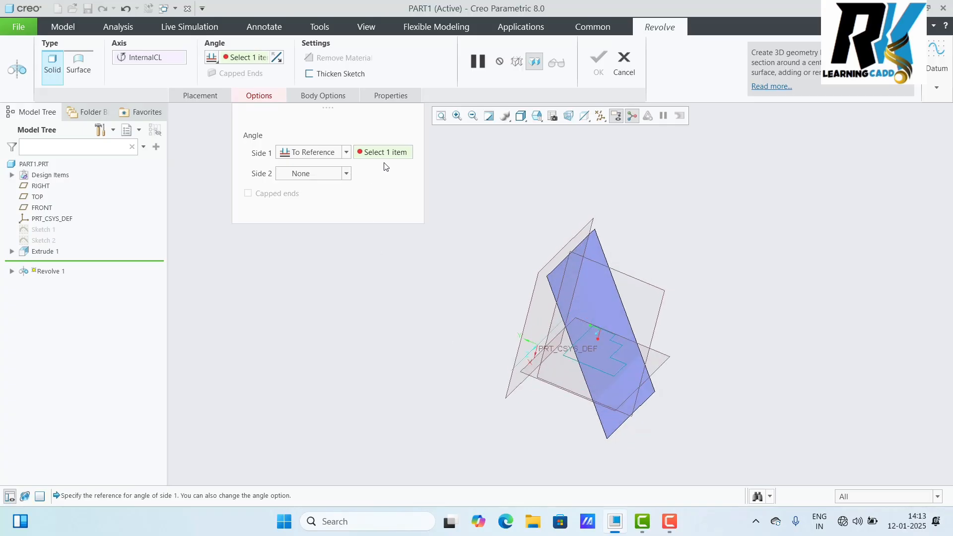
left_click(585, 268)
middle_click_drag(695, 305, 718, 336)
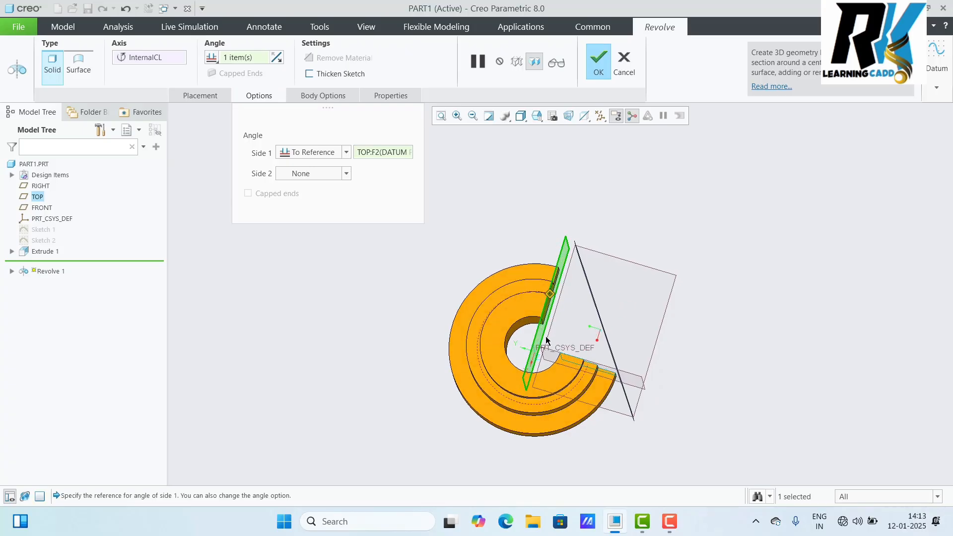
middle_click_drag(660, 338, 394, 254)
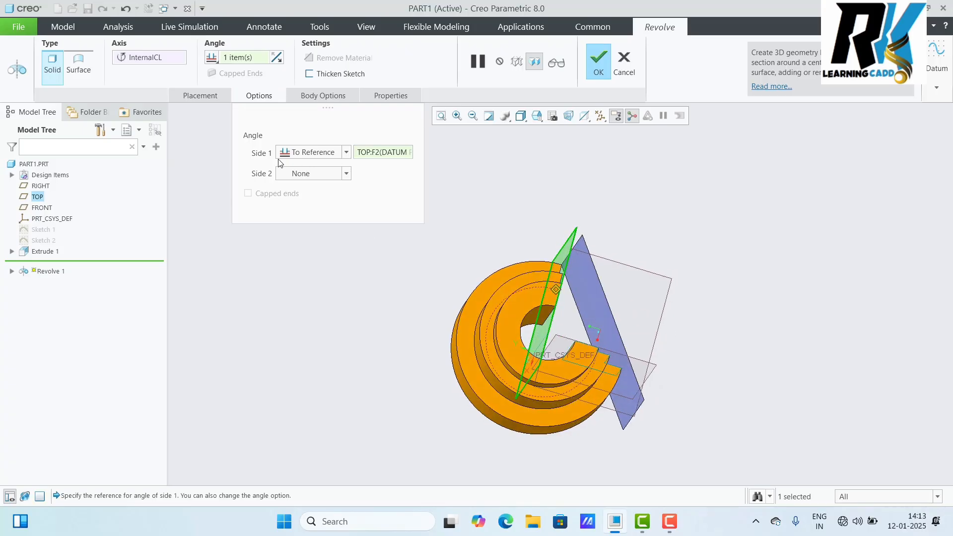
middle_click_drag(676, 370, 733, 351)
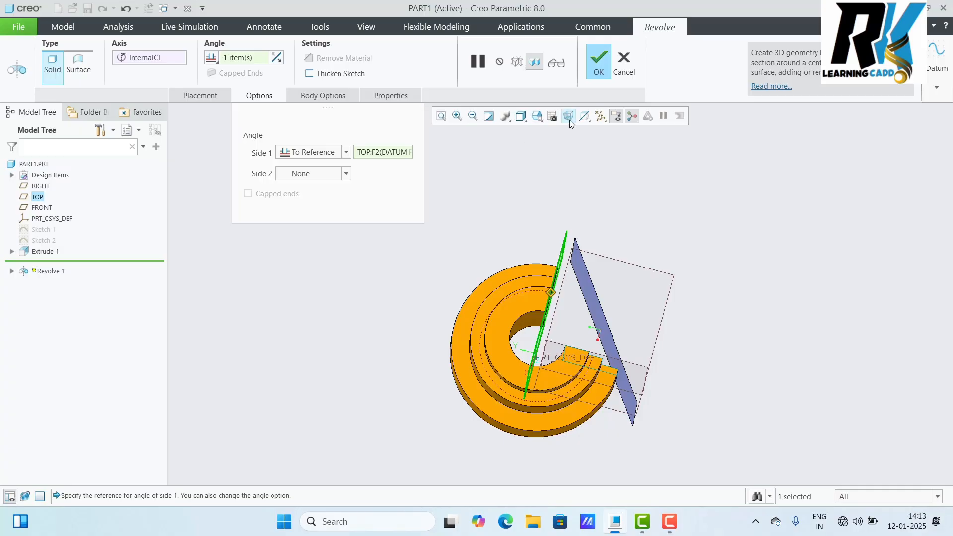
left_click(599, 63)
middle_click_drag(706, 328, 712, 303)
left_click(712, 303)
scroll(543, 339, "down", 4)
middle_click_drag(562, 361, 576, 338)
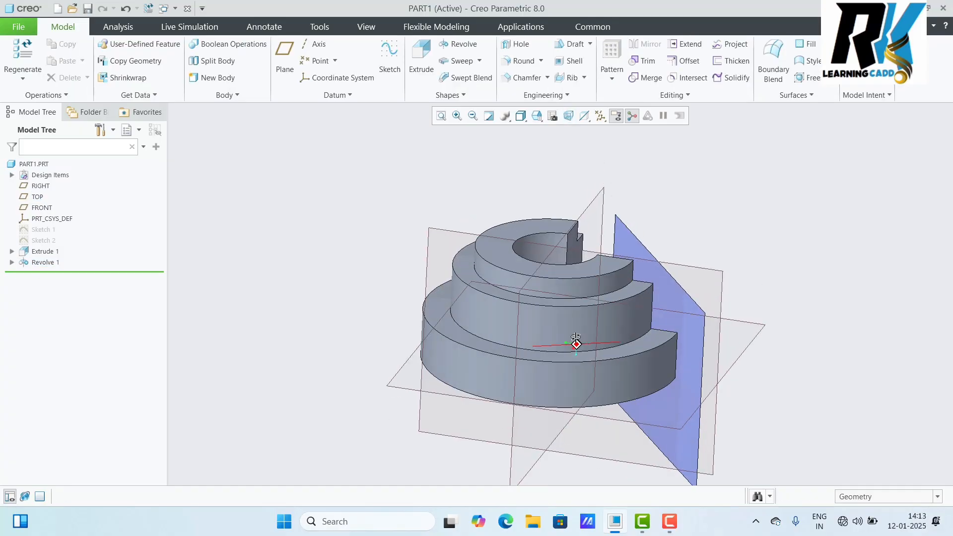
- Delete the Extrude 1 and Revolve 1 features from the part
left_click(43, 262)
left_click(42, 253, "ctrl")
right_click(42, 252)
left_click(72, 296)
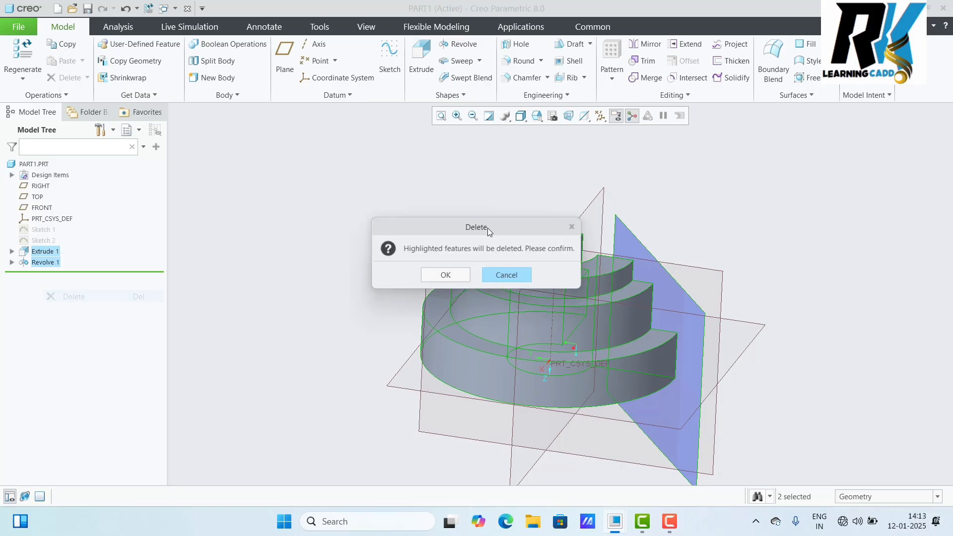
left_click(445, 275)
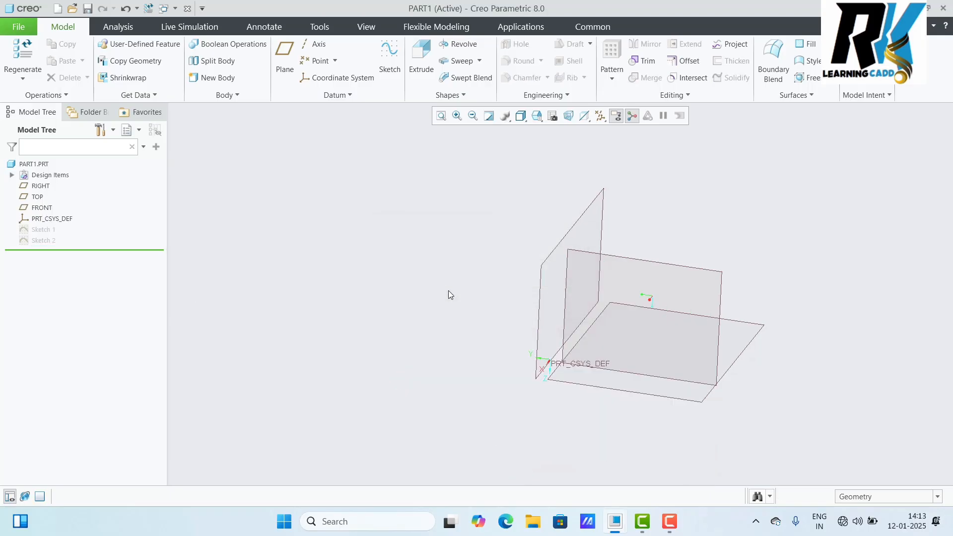
- Delete both remaining sketches, Sketch 1 and Sketch 2
left_click(46, 241)
left_click(43, 230, "ctrl")
right_click(43, 229)
left_click(76, 276)
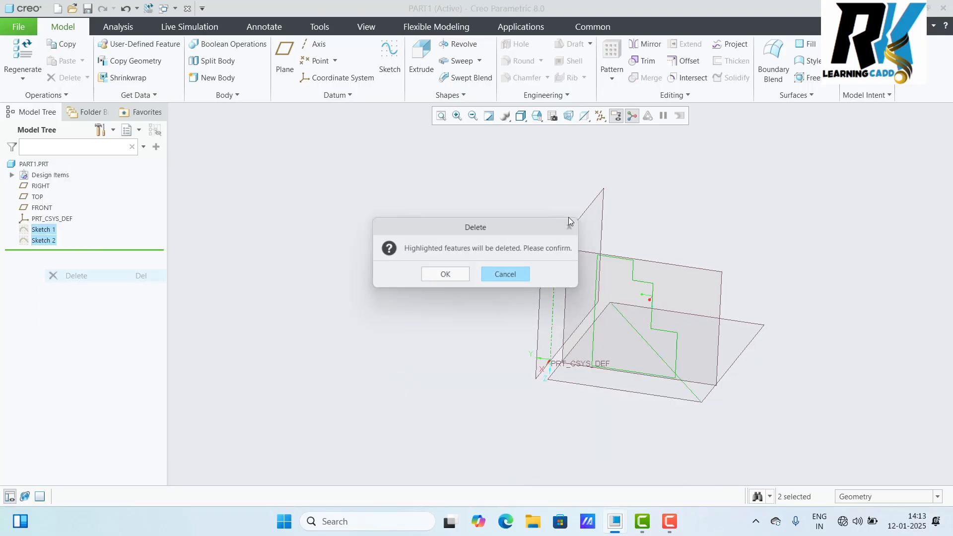
left_click(446, 274)
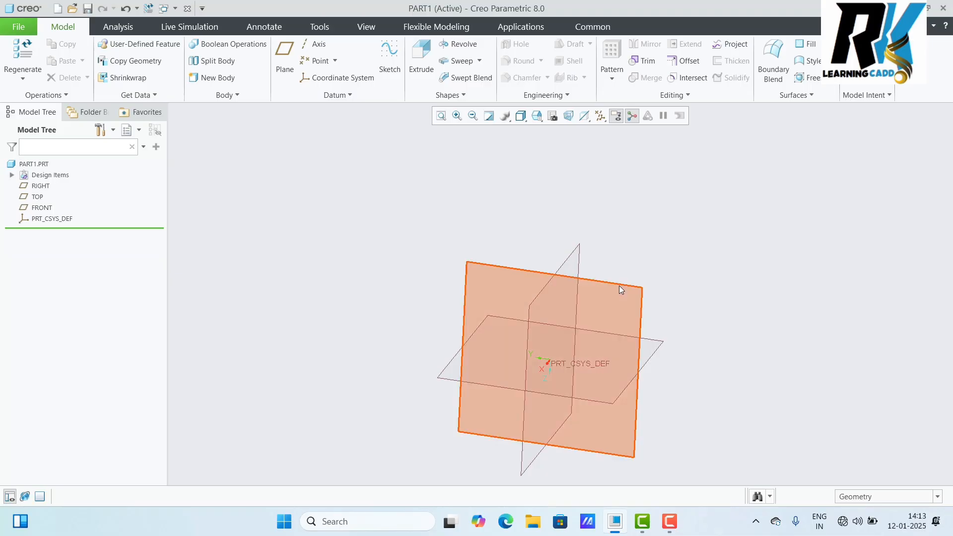
- Start a new sketch on the RIGHT datum plane and place a vertical centerline through the origin
left_click(619, 286)
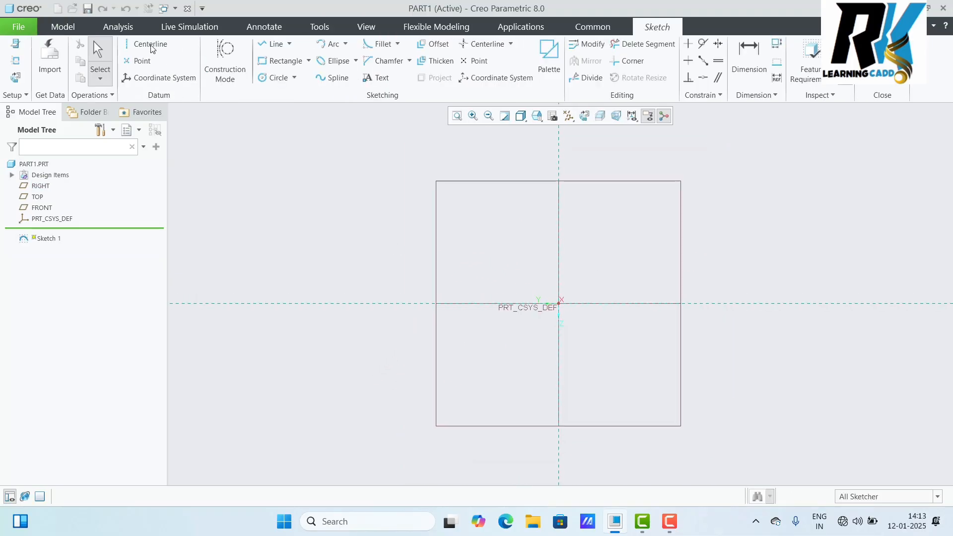
left_click(150, 44)
left_click(560, 304)
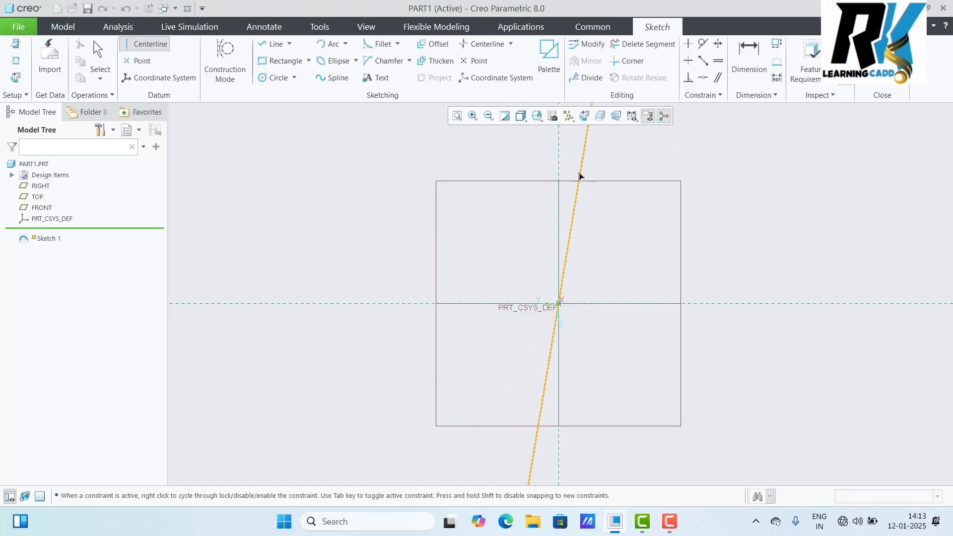
left_click(559, 166)
scroll(534, 338, "down", 2)
scroll(534, 335, "down", 3)
scroll(570, 240, "up", 3)
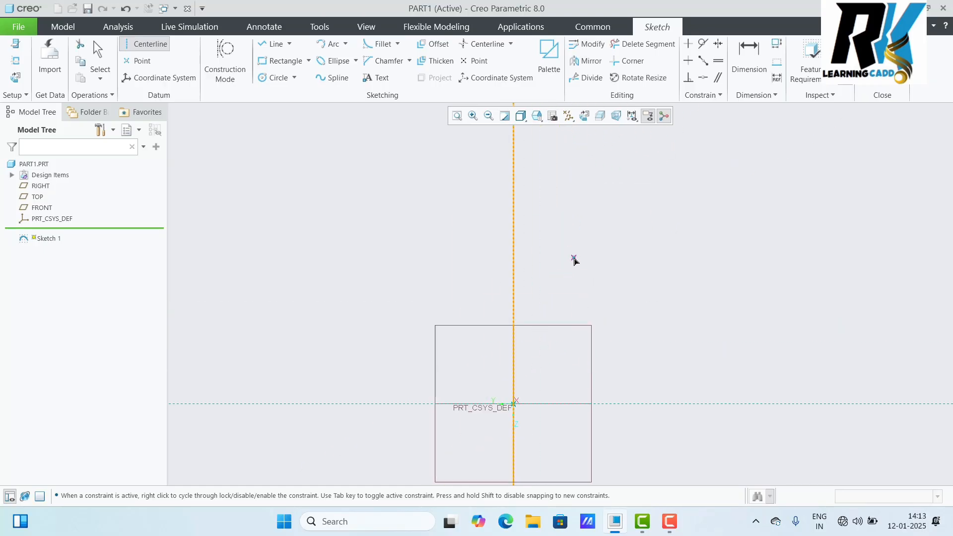
middle_click(574, 257)
- Draw a bottle half-profile from the centerline with a flat top, straight neck, sloped shoulder and a grooved vertical side wall
left_click(273, 45)
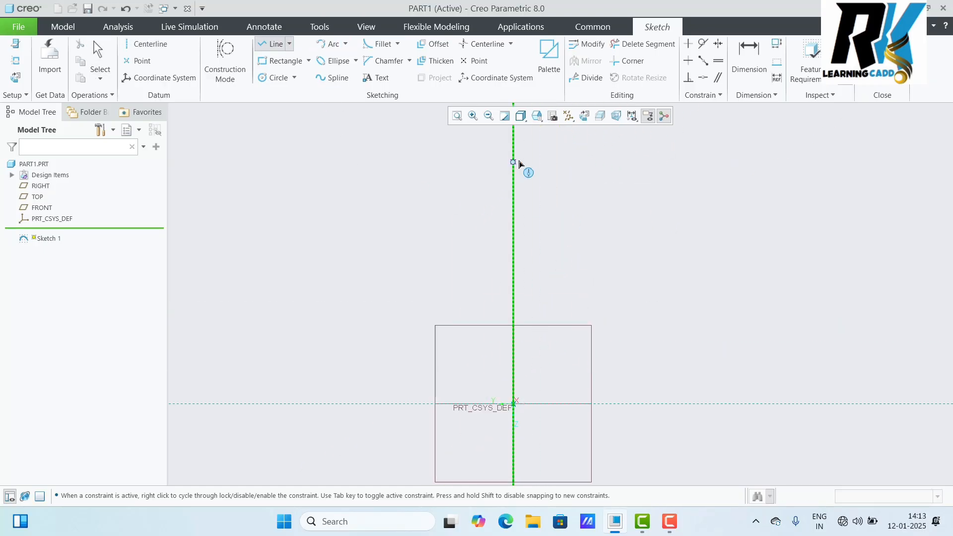
left_click(514, 157)
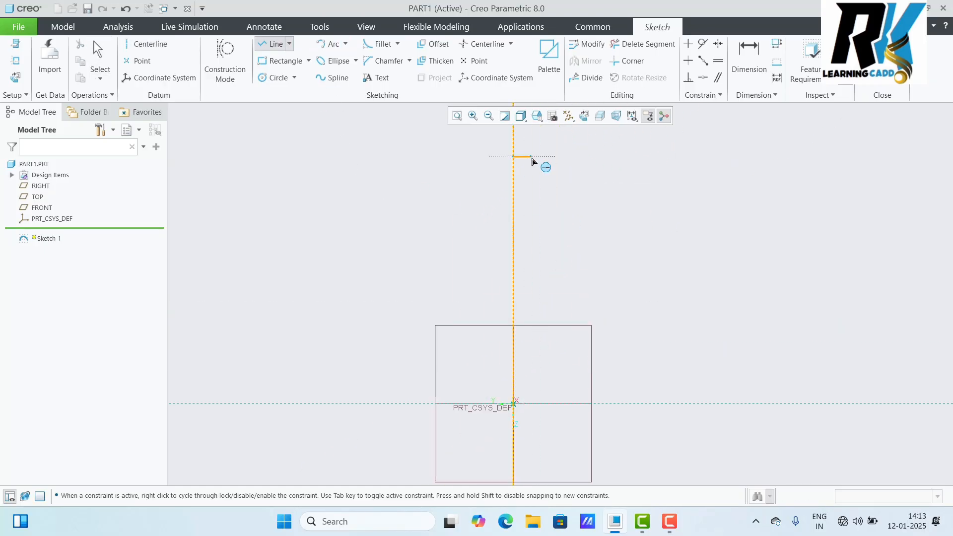
left_click(552, 195)
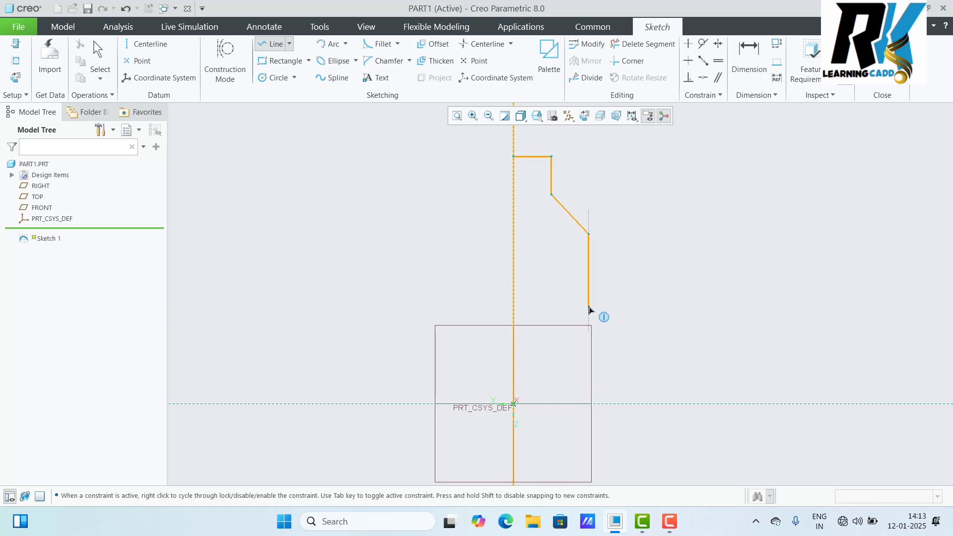
left_click(589, 307)
left_click(586, 318)
left_click(585, 335)
left_click(591, 340)
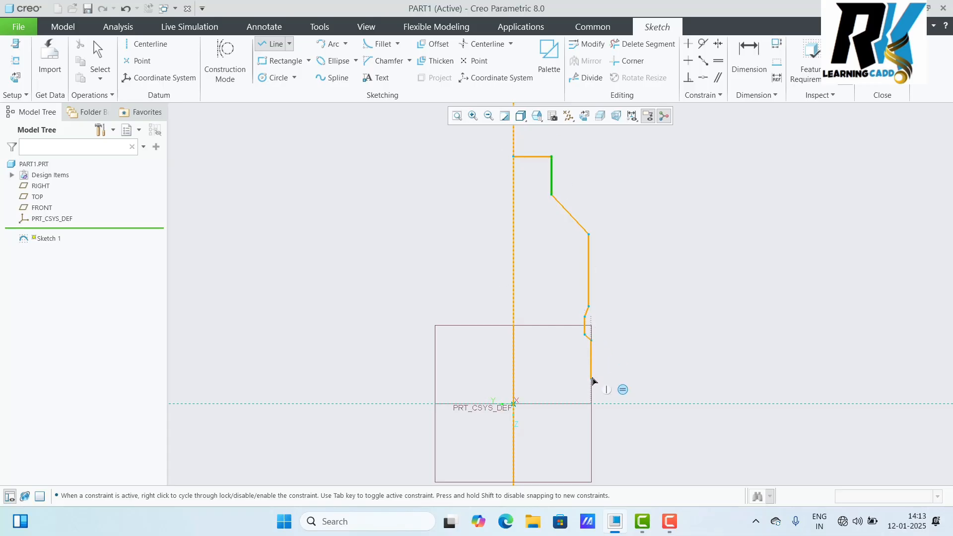
left_click(591, 386)
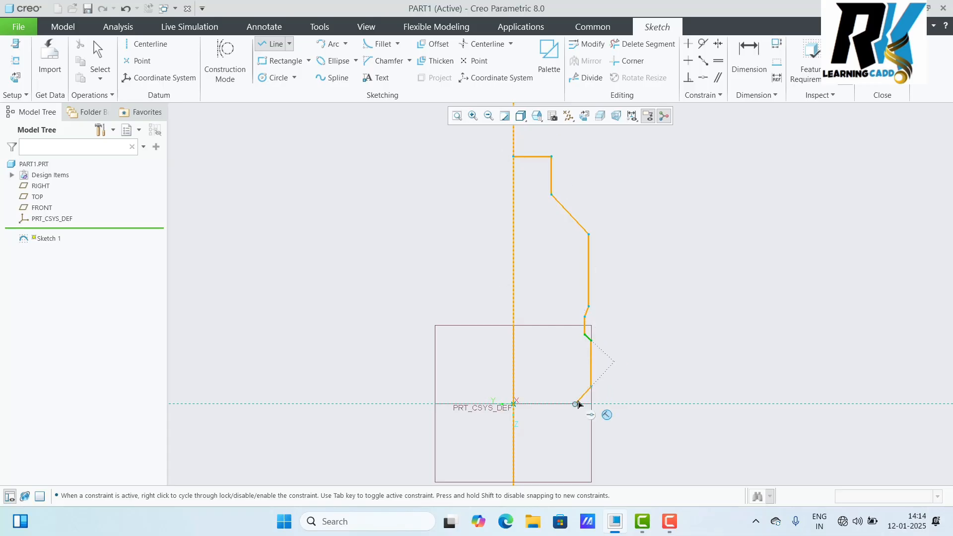
- Close the bottle profile with a bottom chamfer, a base line to the origin and a line along the centerline, and finish the sketch
left_click(514, 407)
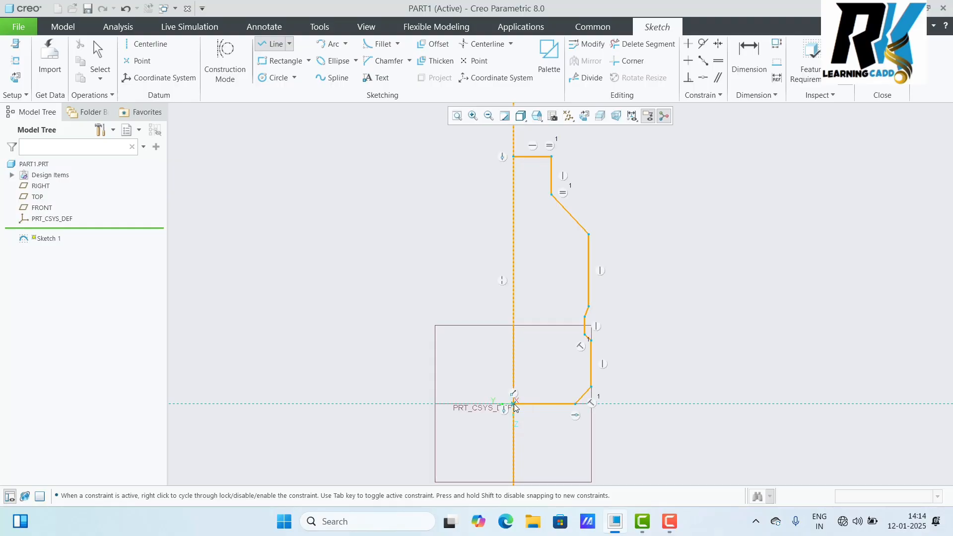
left_click(515, 404)
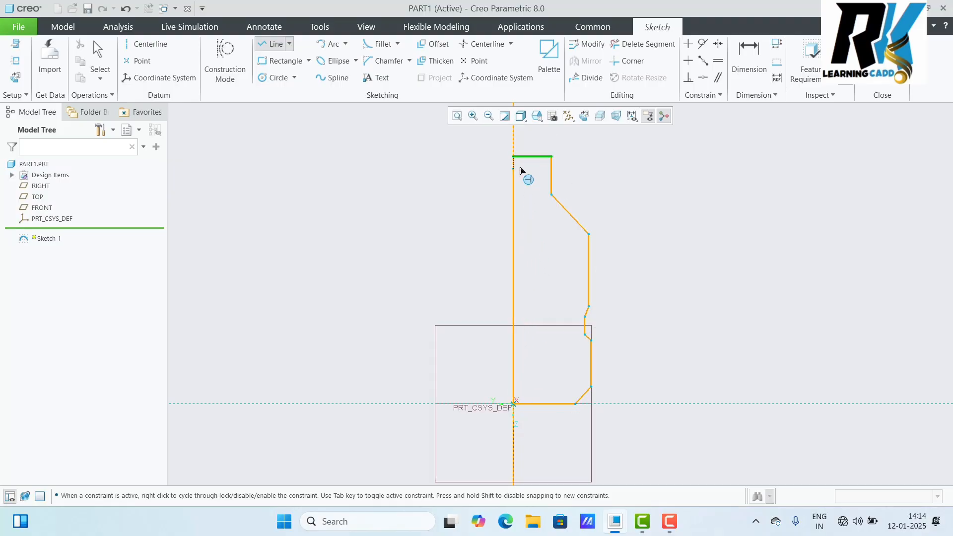
left_click(513, 157)
middle_click(637, 198)
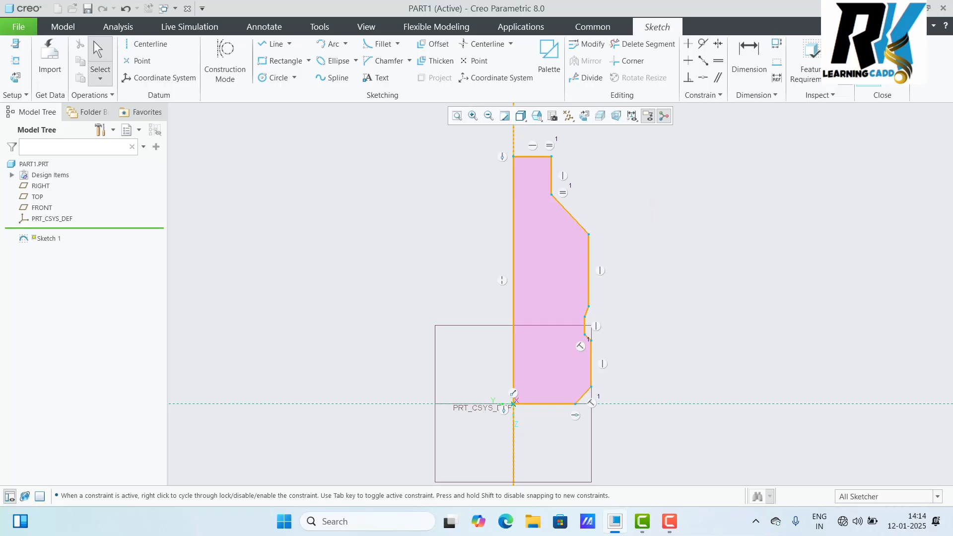
left_click(869, 65)
- Start a solid 360-degree Revolve of the bottle sketch about its internal centerline
scroll(738, 233, "up", 6)
scroll(733, 179, "down", 3)
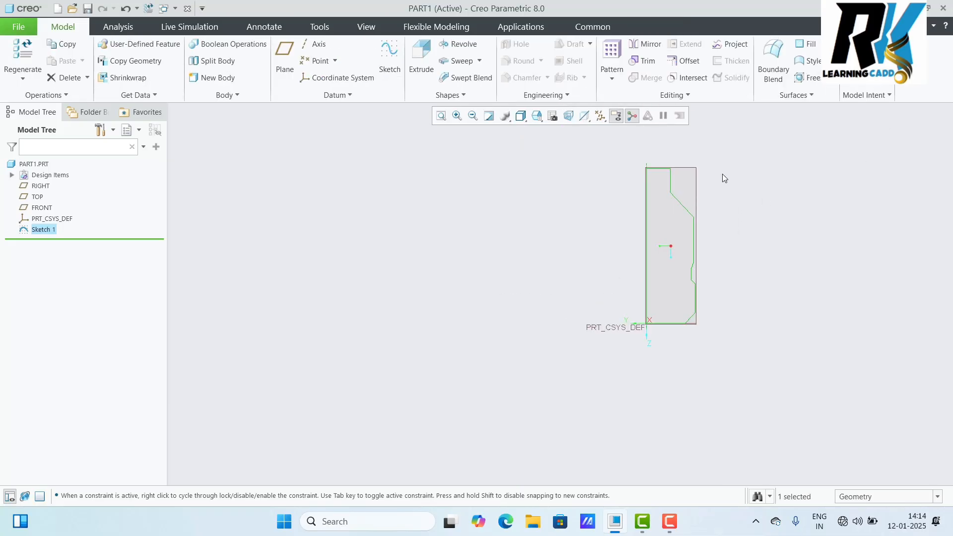
left_click(459, 43)
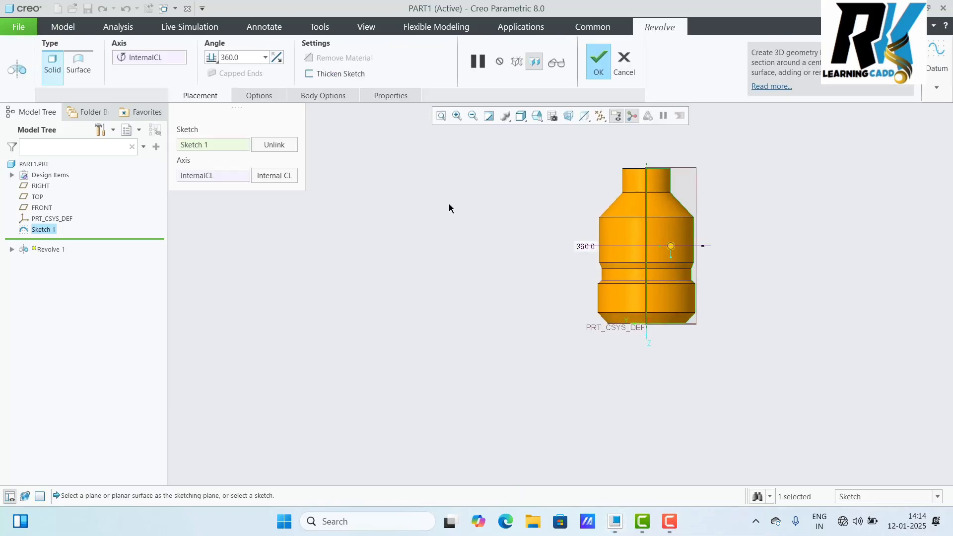
key("ctrl+d")
scroll(658, 176, "down", 3)
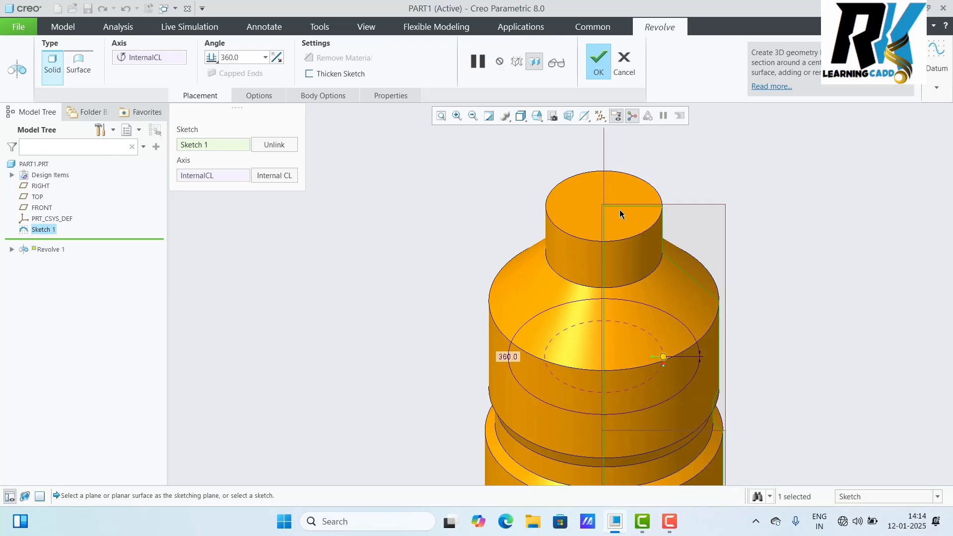
- Try the Thicken Sketch option on the bottle revolve and turn it off again
left_click(338, 74)
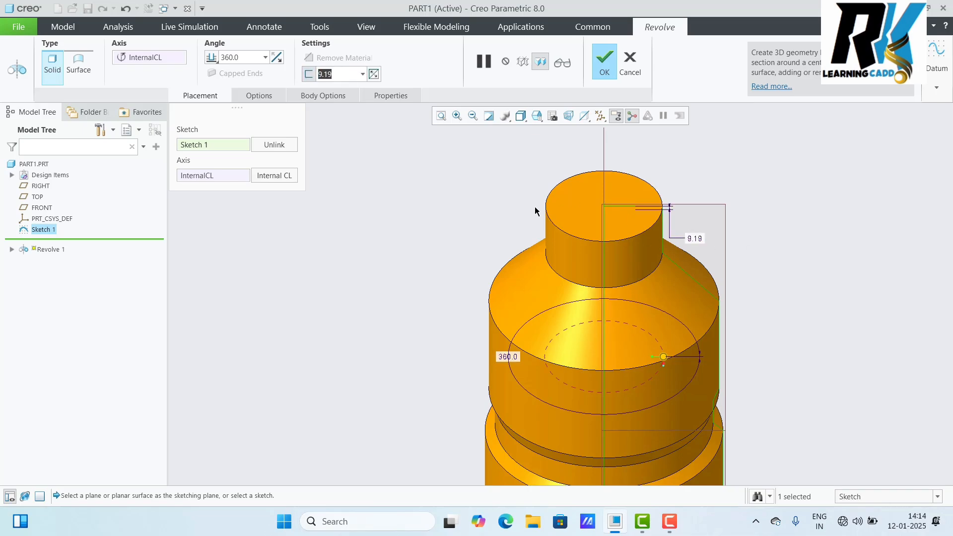
left_click(312, 75)
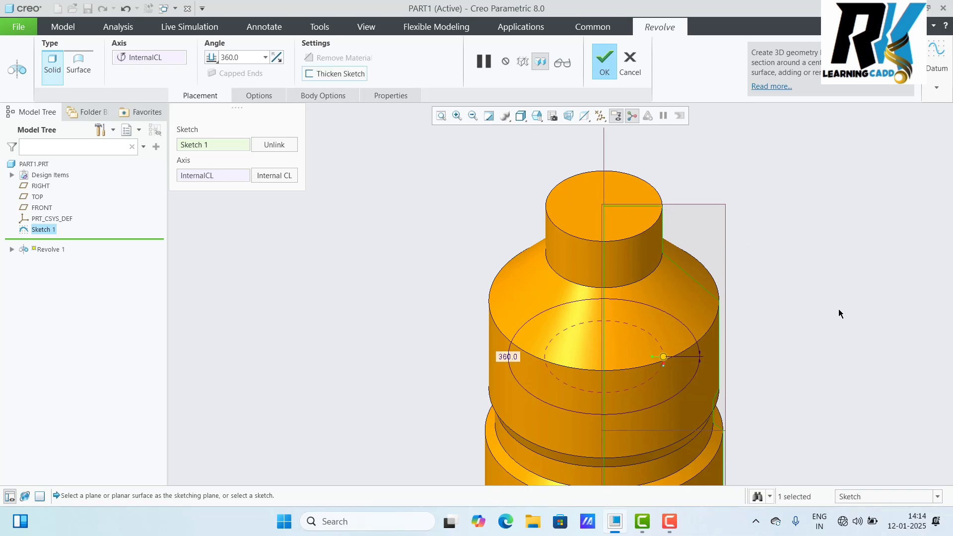
middle_click_drag(839, 309, 815, 268)
middle_click_drag(778, 237, 802, 248)
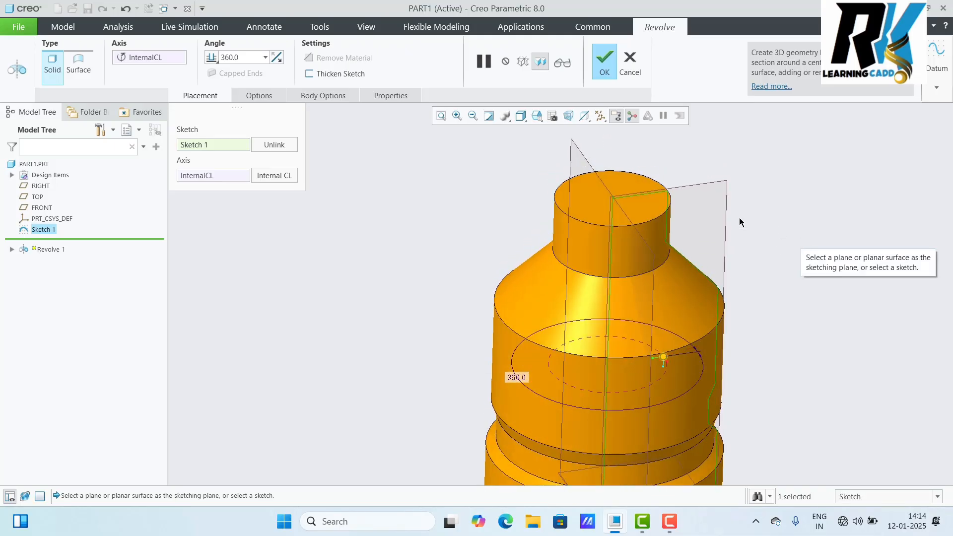
- Accept the solid 360-degree revolve of the bottle profile
left_click(609, 62)
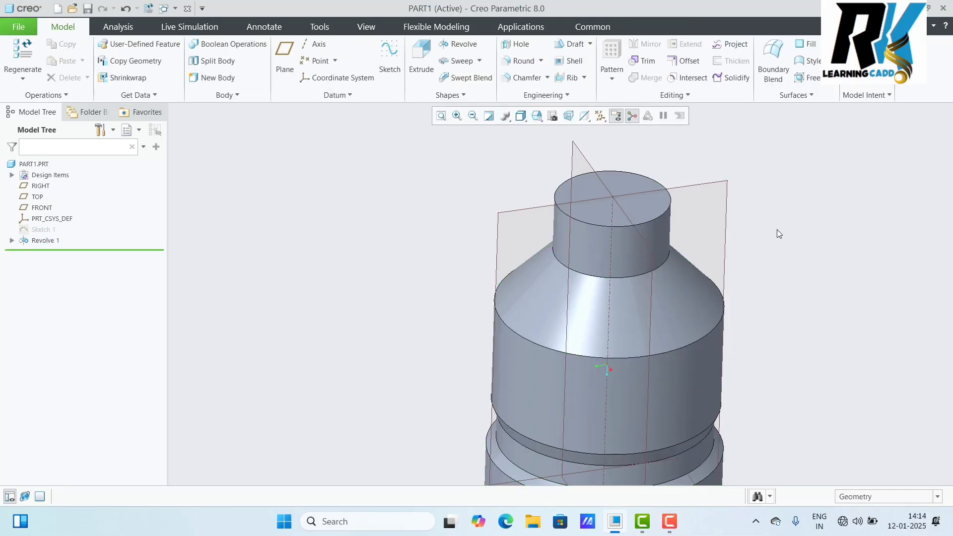
scroll(810, 298, "up", 3)
middle_click_drag(810, 298, 765, 234)
- Start a sketch on the RIGHT plane and place a vertical centerline through the origin along the bottle's axis
left_click(715, 223)
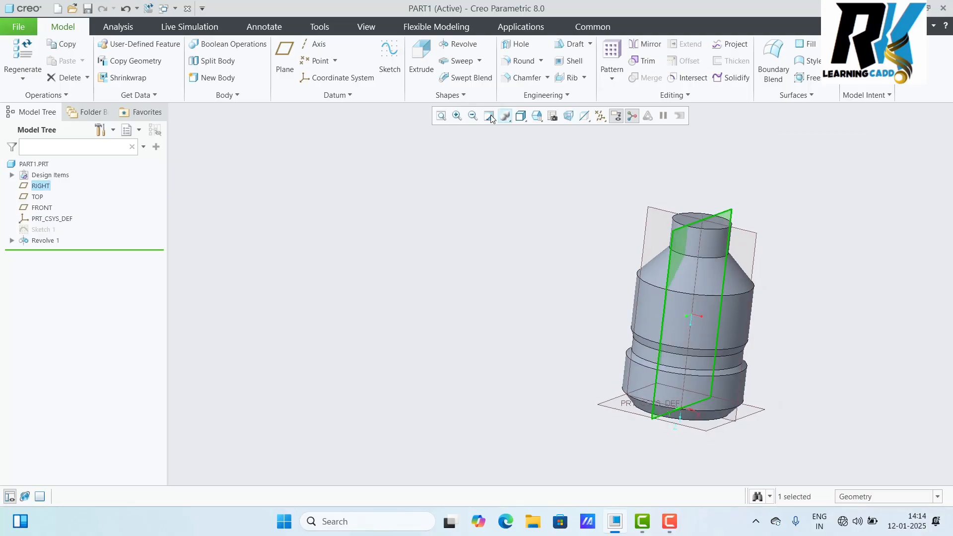
left_click(390, 58)
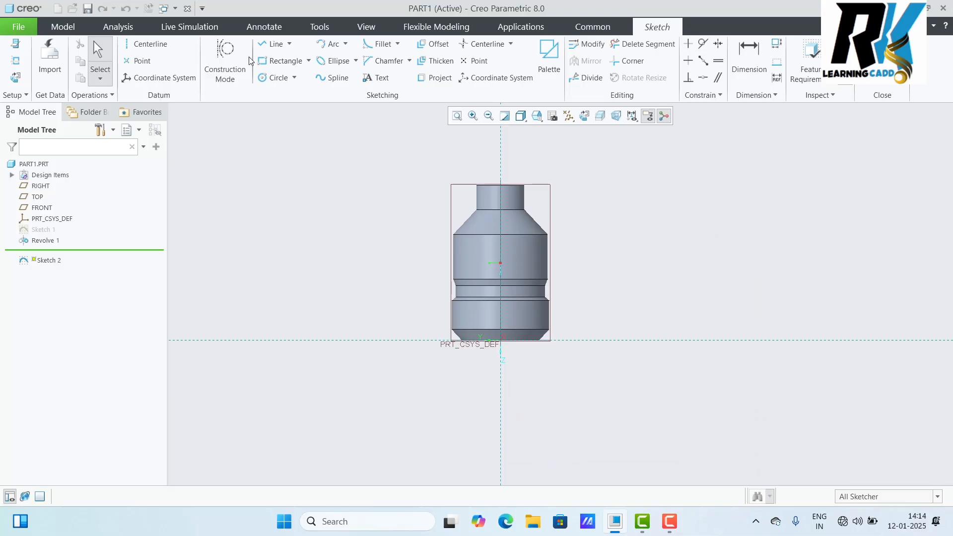
left_click(147, 44)
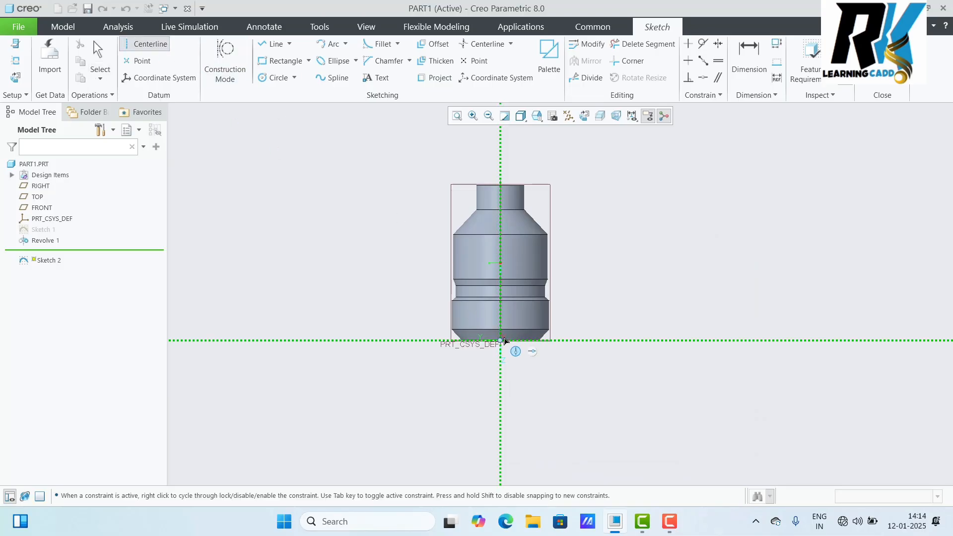
left_click(500, 341)
left_click(502, 278)
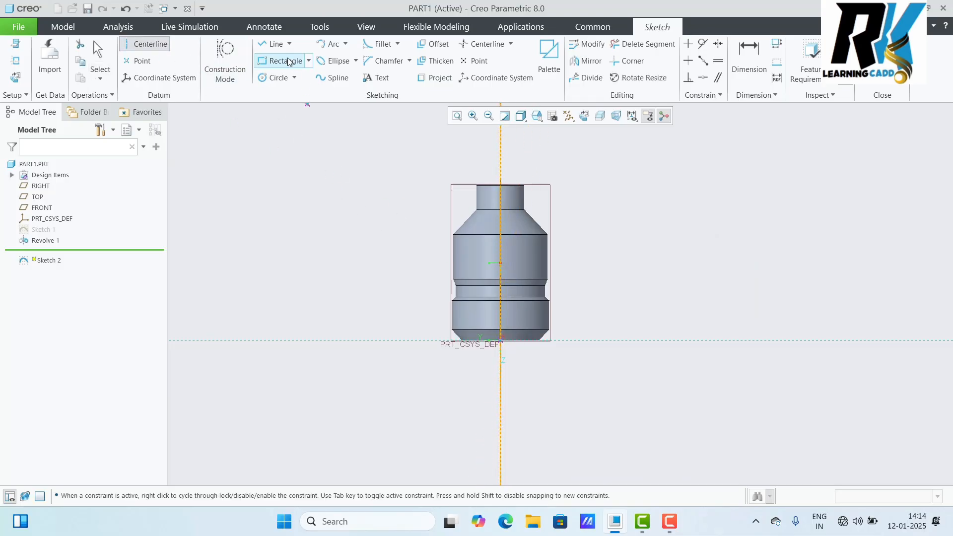
- Draw an inner half-profile inside the bottle, from the centerline above the neck through a narrow neck and sloped shoulder to a straight side wall
left_click(274, 44)
scroll(482, 199, "up", 3)
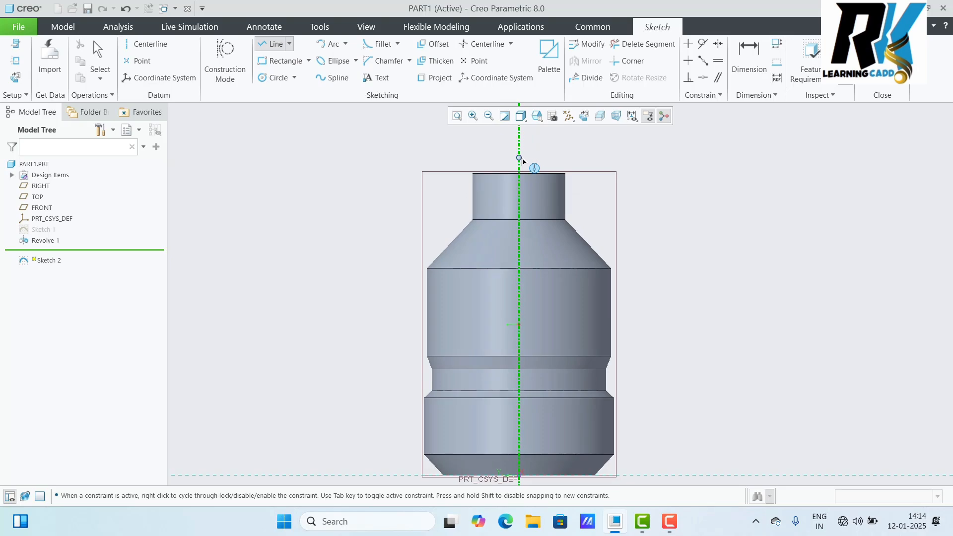
left_click(520, 159)
left_click(541, 158)
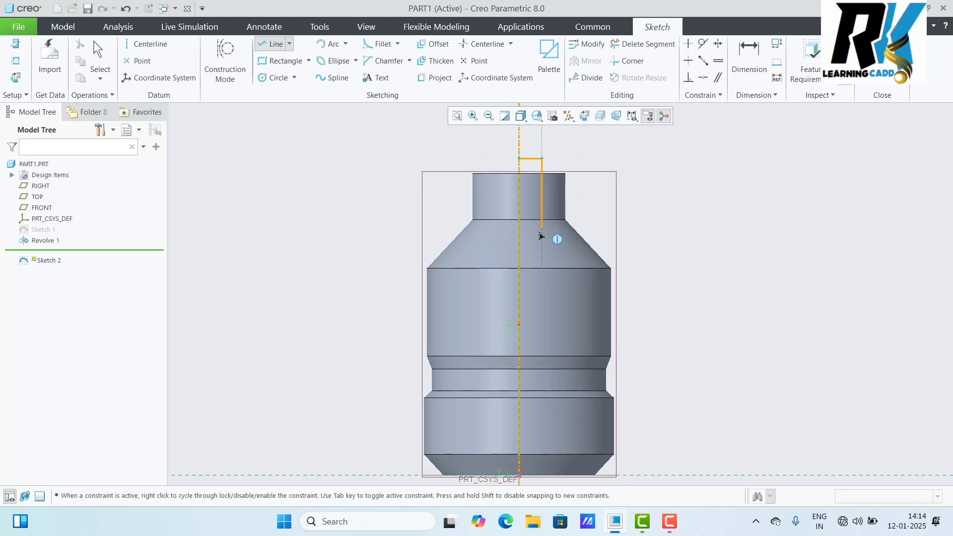
left_click(542, 283)
left_click(566, 327)
left_click(566, 409)
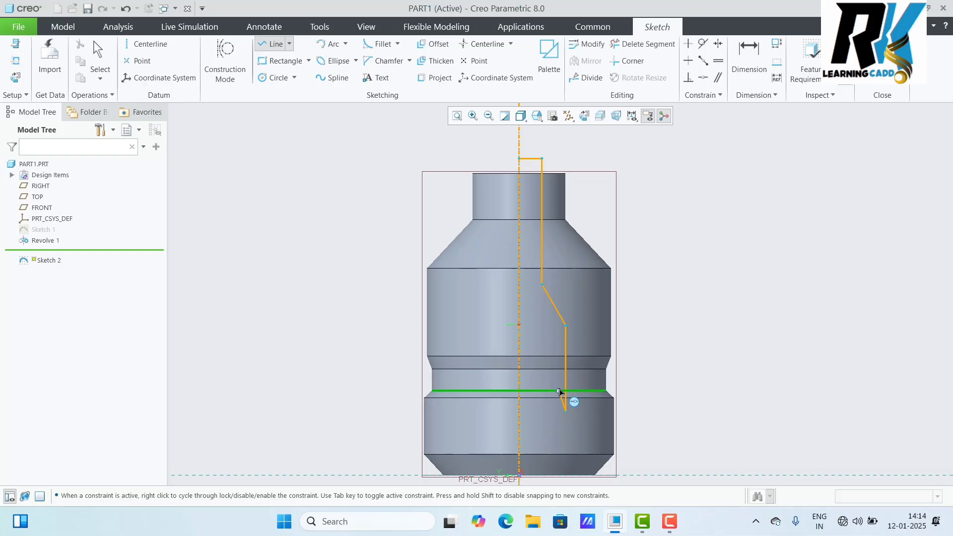
- Close the inner profile with an inward slope to below the base, a bottom line and a line along the centerline, and finish the sketch
scroll(561, 398, "up", 4)
scroll(564, 422, "down", 6)
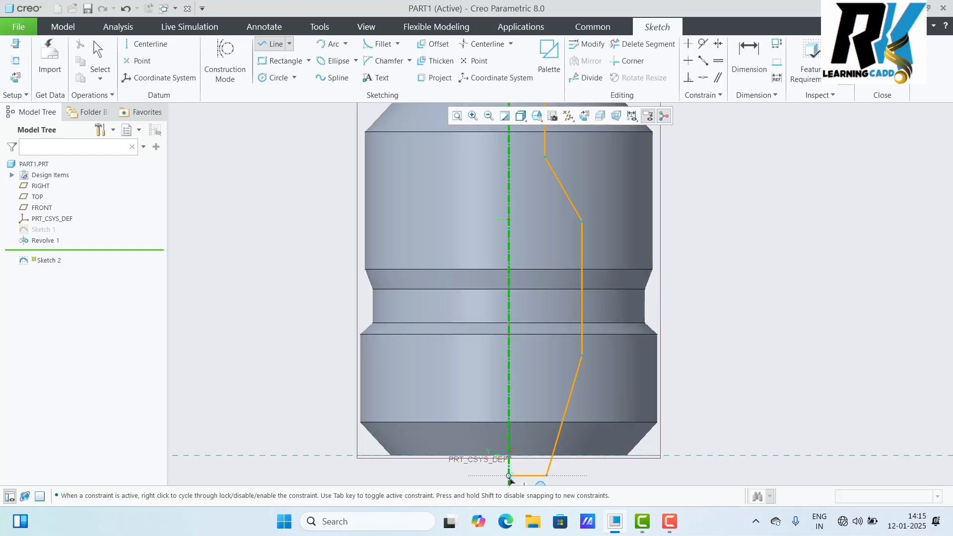
left_click(510, 477)
scroll(510, 364, "up", 4)
left_click(510, 199)
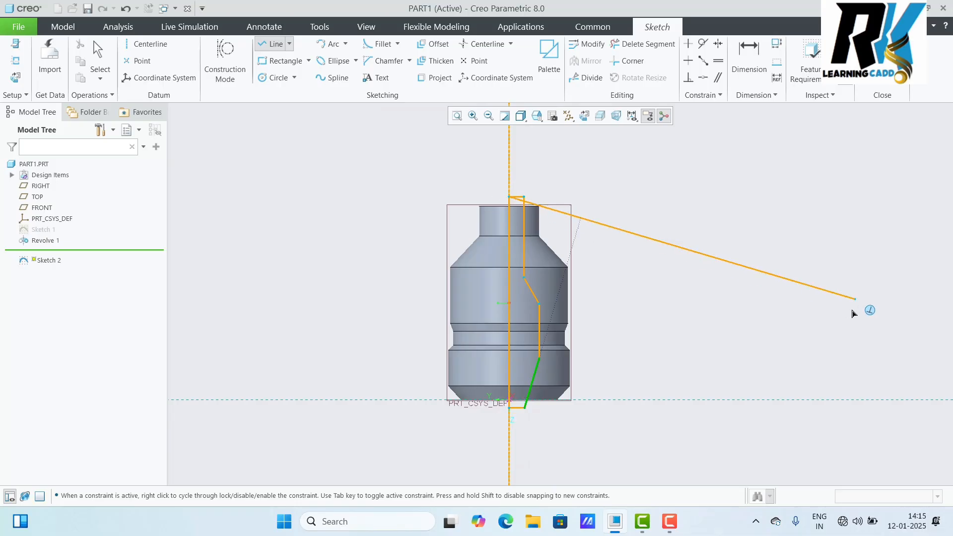
left_click(99, 62)
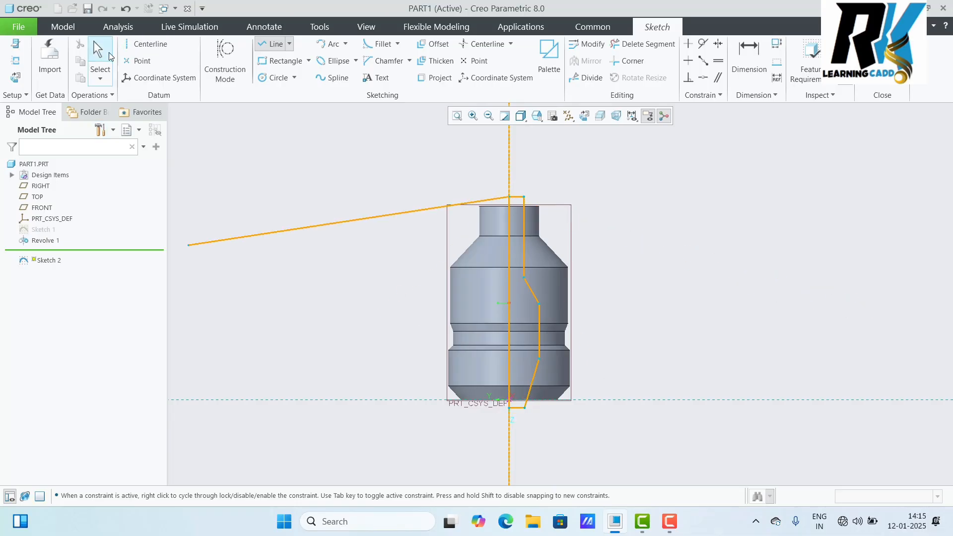
left_click(744, 267)
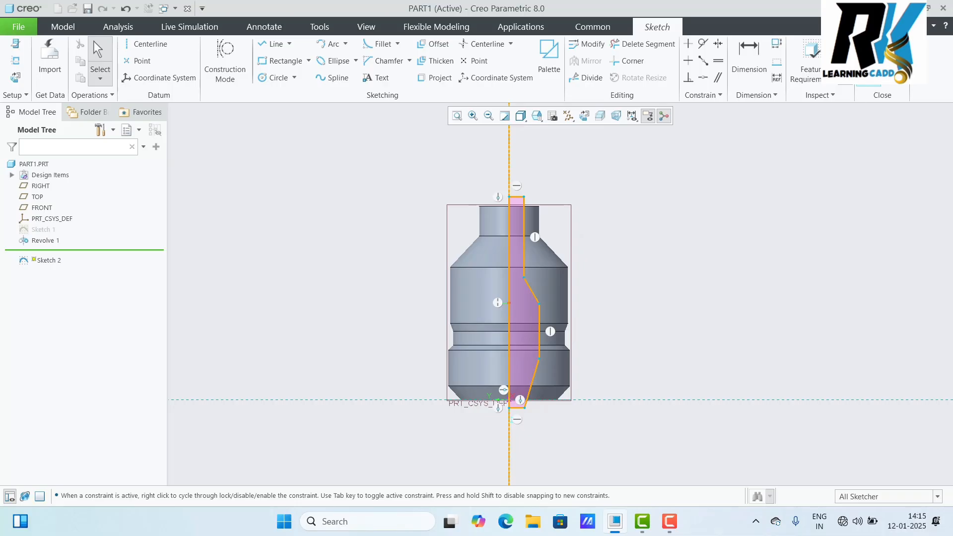
left_click(869, 62)
- Revolve the inner sketch 360 degrees about its internal centerline with Remove Material to cut a hollow through the bottle
middle_click_drag(751, 221, 765, 251)
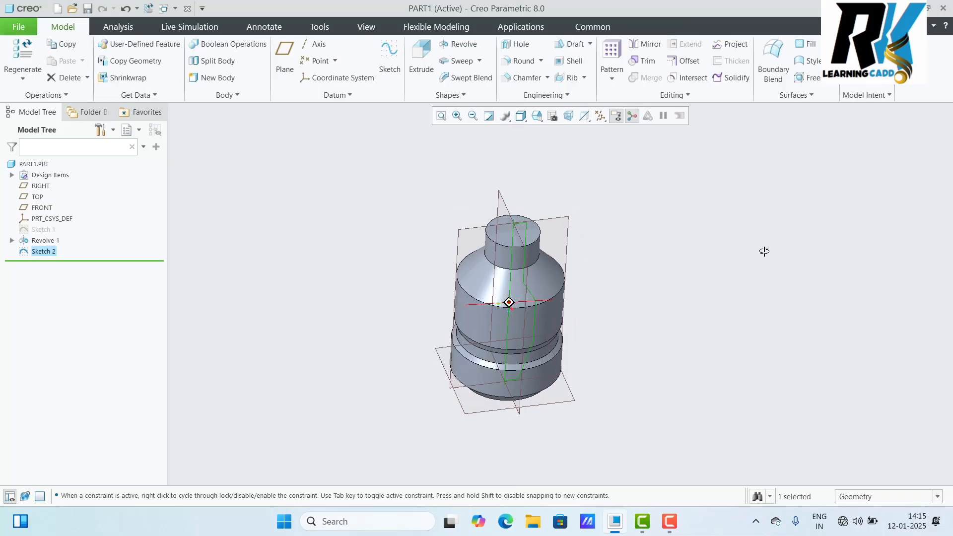
left_click(458, 44)
middle_click_drag(671, 278, 803, 383)
left_click(342, 59)
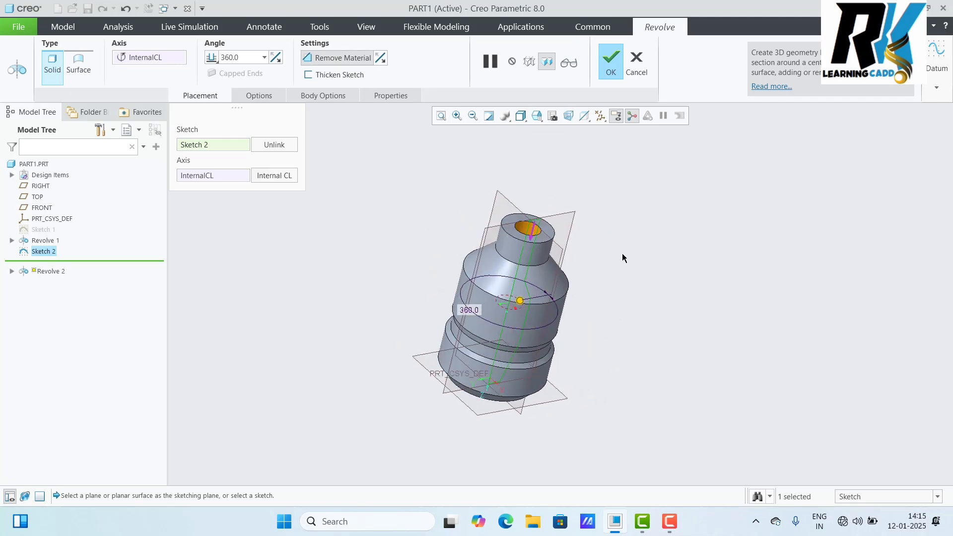
middle_click_drag(624, 255, 577, 239)
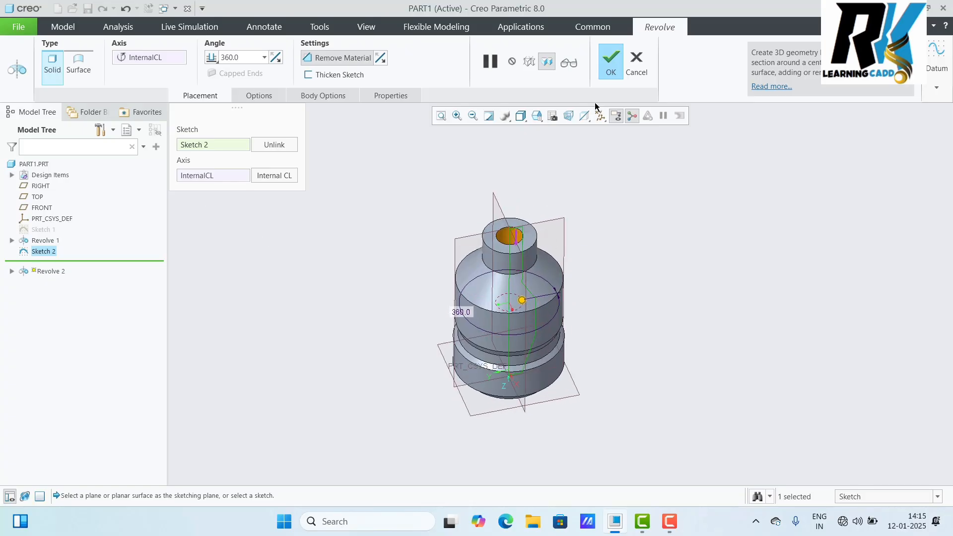
left_click(610, 65)
middle_click_drag(659, 243, 545, 241)
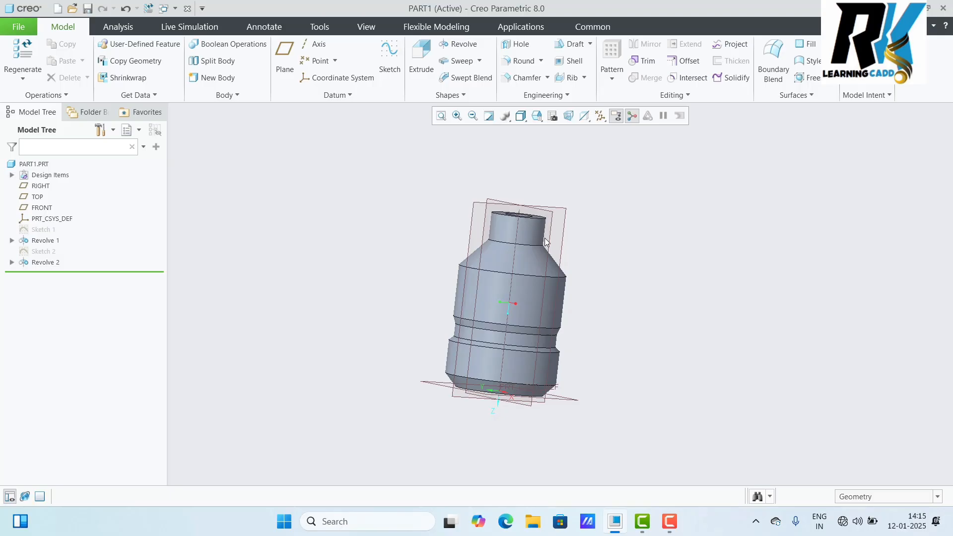
- Delete Sketch 1, Revolve 1, Sketch 2 and Revolve 2 from the part
left_click(42, 264)
left_click(43, 252, "ctrl")
left_click(43, 241, "ctrl")
left_click(43, 229, "ctrl")
right_click(42, 231)
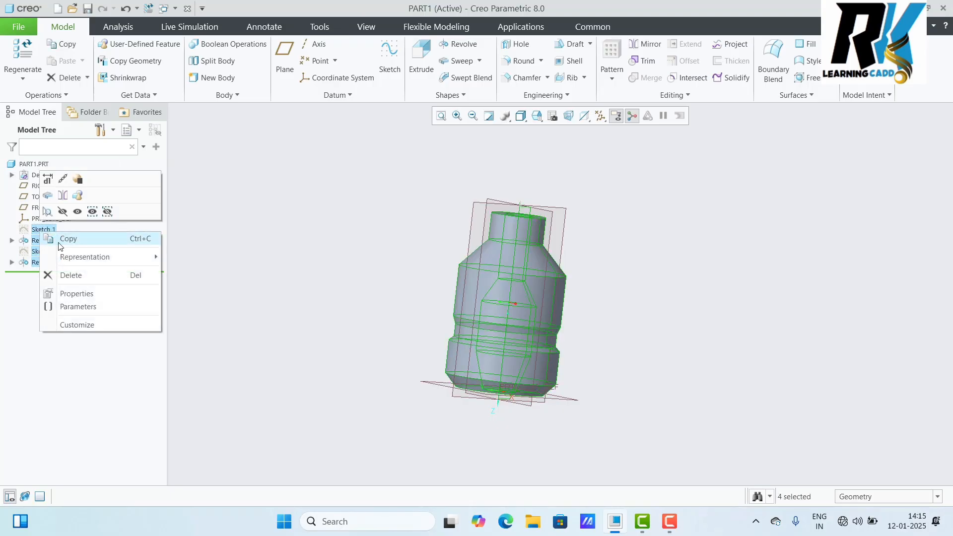
left_click(70, 276)
left_click(460, 276)
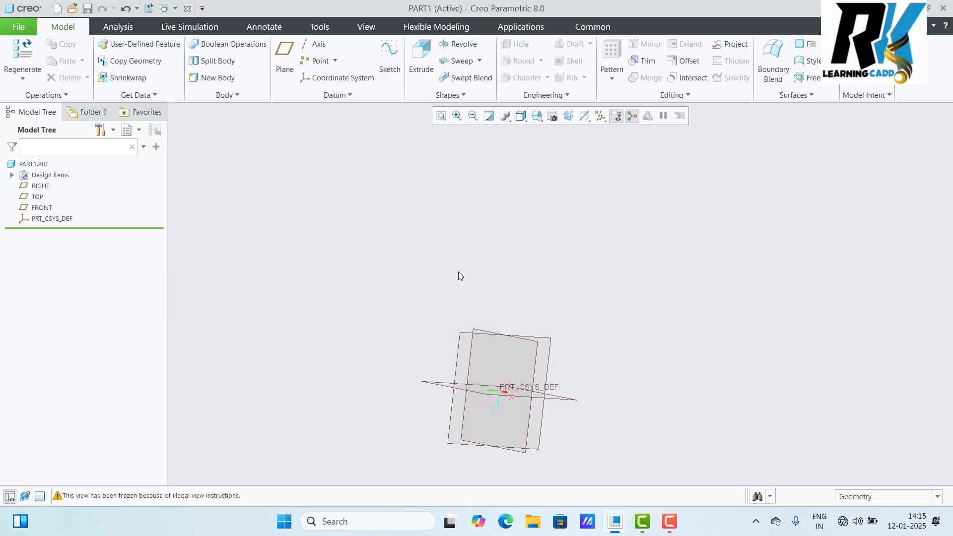
- Create a new sketch on the RIGHT plane of the emptied part with a vertical centerline through the origin
left_click(40, 186)
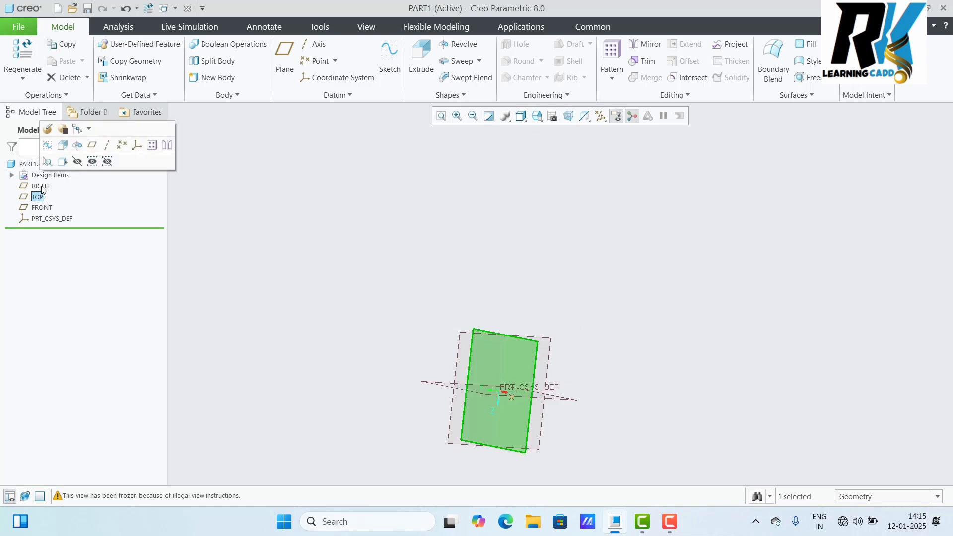
left_click(400, 50)
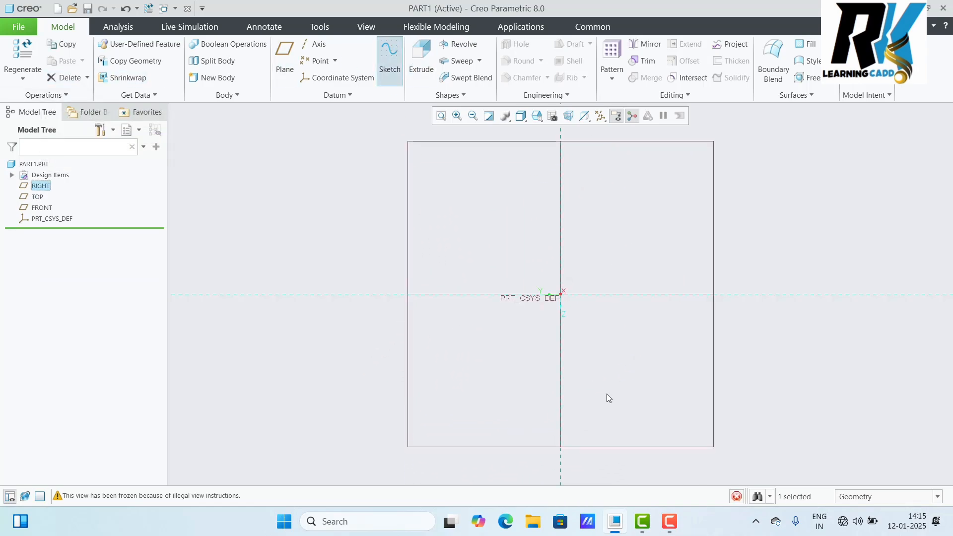
left_click(147, 43)
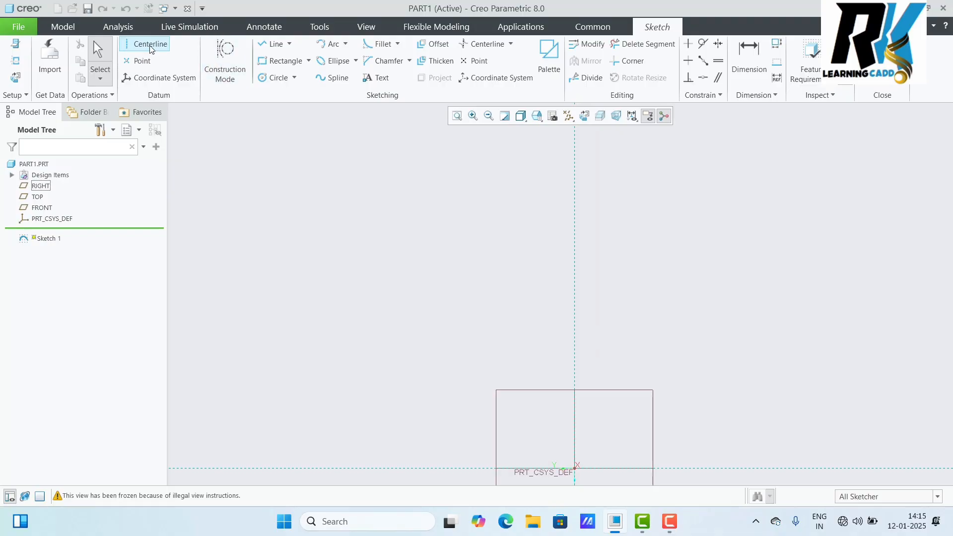
left_click(575, 468)
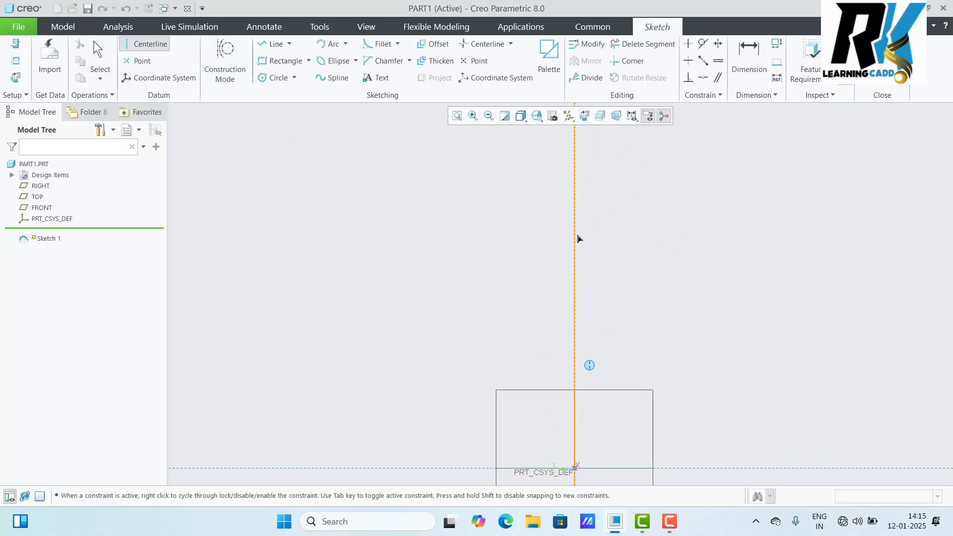
left_click(604, 229)
middle_click(605, 229)
scroll(554, 284, "down", 3)
scroll(554, 284, "up", 3)
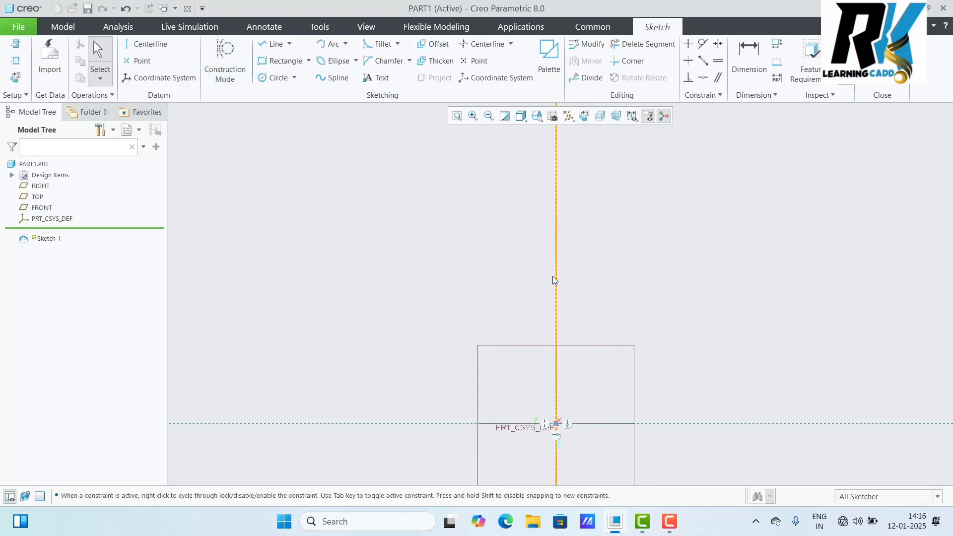
- Sketch an open spline from the origin, bulging outward for a round flask body and curving back in toward the neck
left_click(350, 80)
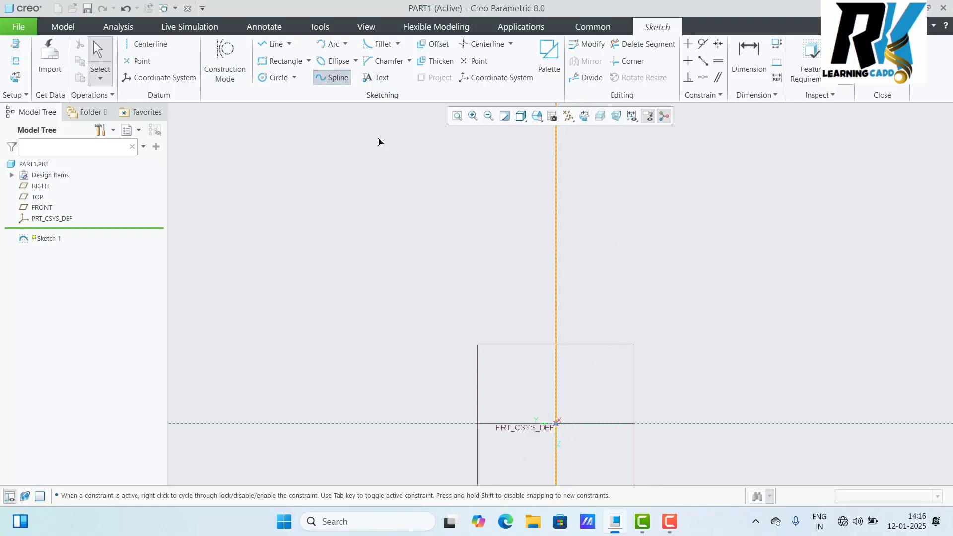
left_click(557, 423)
left_click(610, 409)
left_click(662, 357)
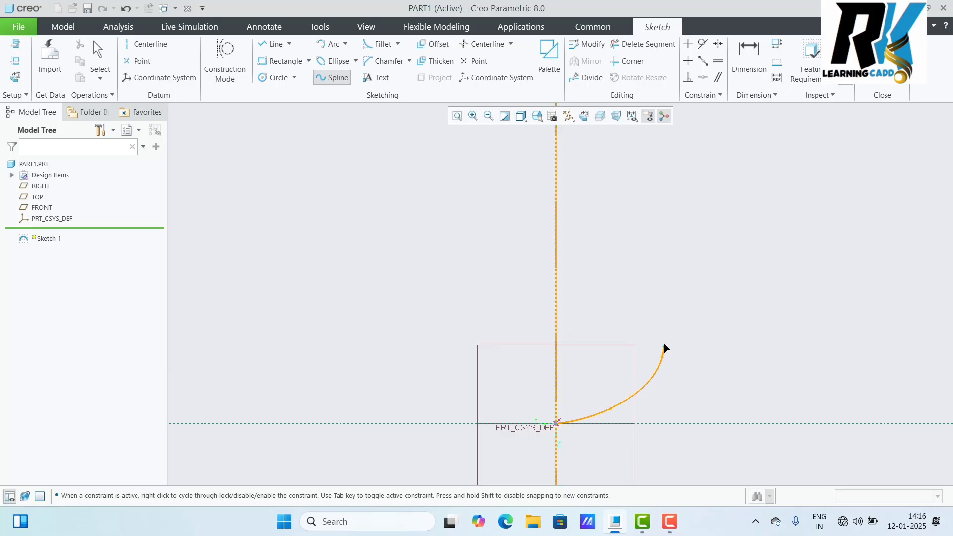
left_click(645, 287)
left_click(590, 249)
middle_click(590, 248)
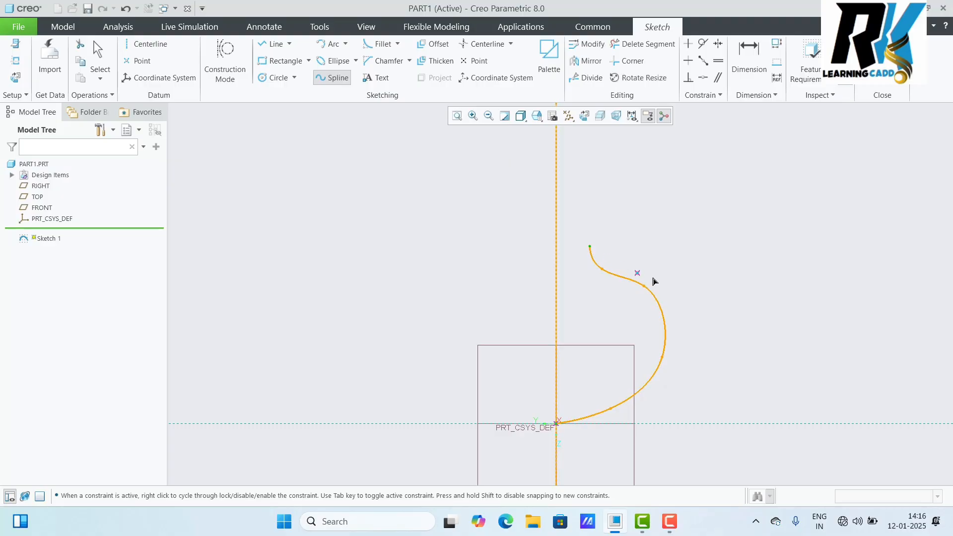
- Extend the spline's upper end with a vertical neck line, a short inward slope and a short vertical rim line, and finish the open sketch
scroll(694, 311, "up", 3)
left_click(273, 44)
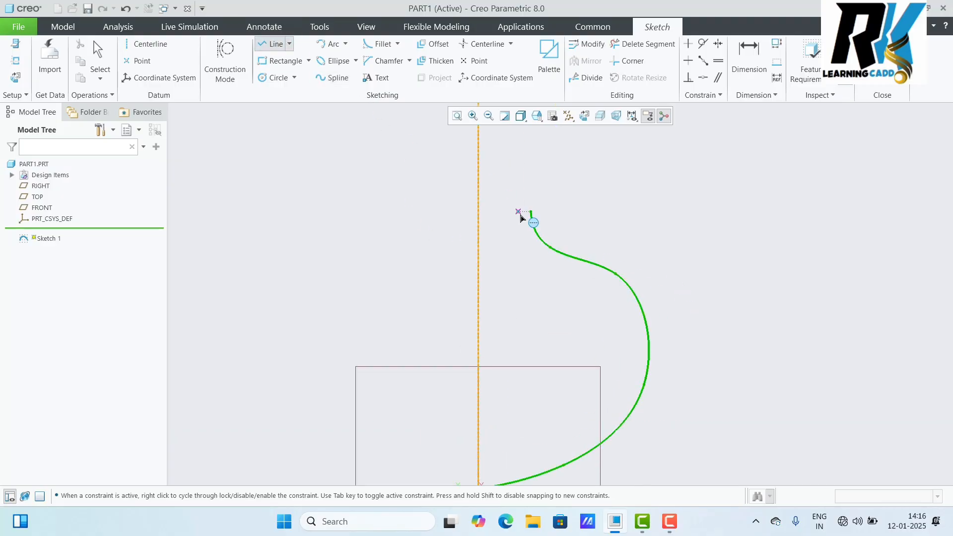
left_click(532, 212)
scroll(533, 182, "down", 6)
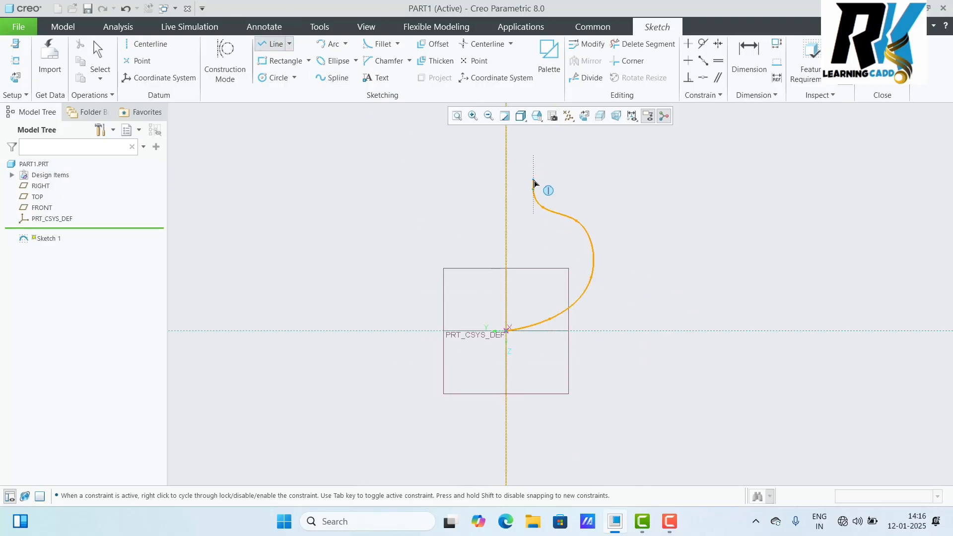
scroll(534, 170, "up", 4)
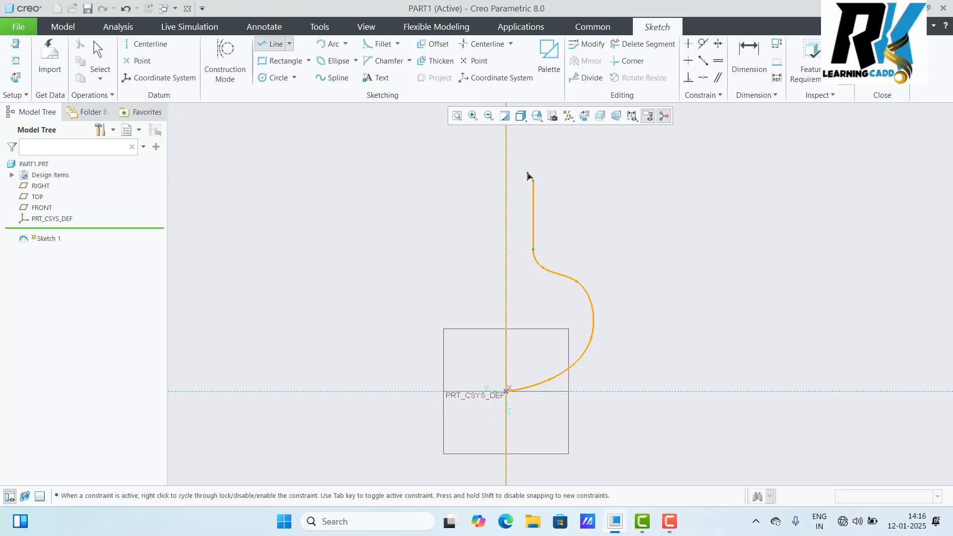
left_click(522, 166)
left_click(520, 138)
middle_click(550, 155)
left_click(708, 312)
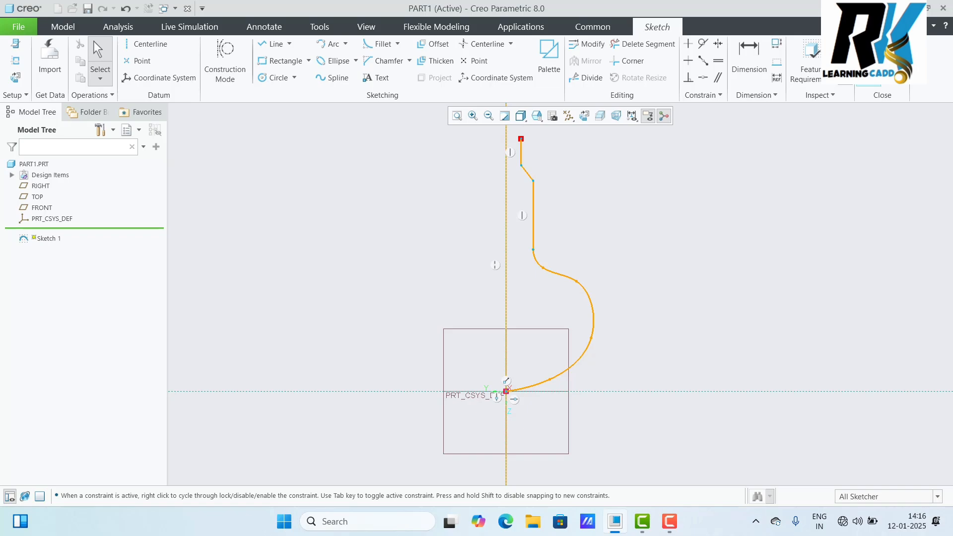
left_click(869, 62)
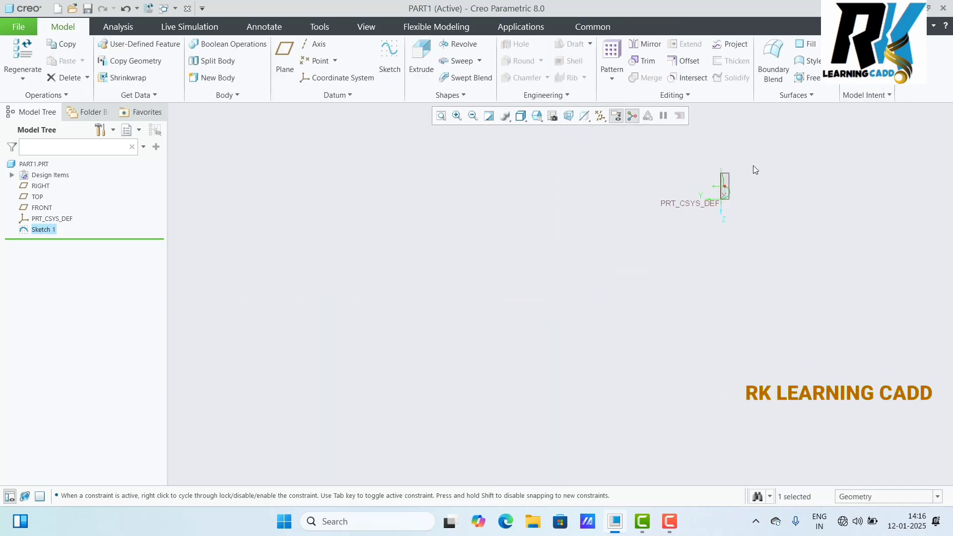
- Revolve the open flask profile as a surface through 360° about its internal centerline, keeping the Side 1 angle option at Variable
scroll(764, 145, "down", 5)
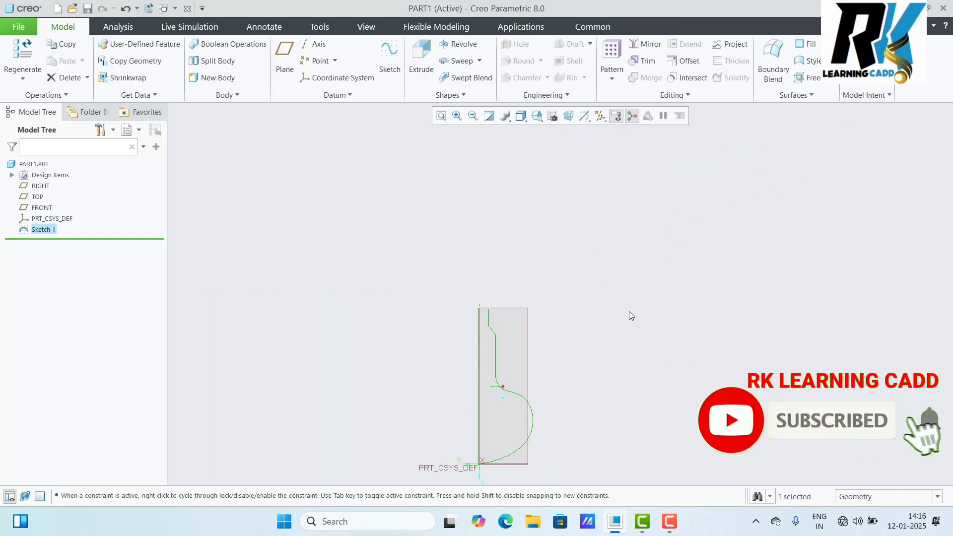
scroll(597, 328, "down", 3)
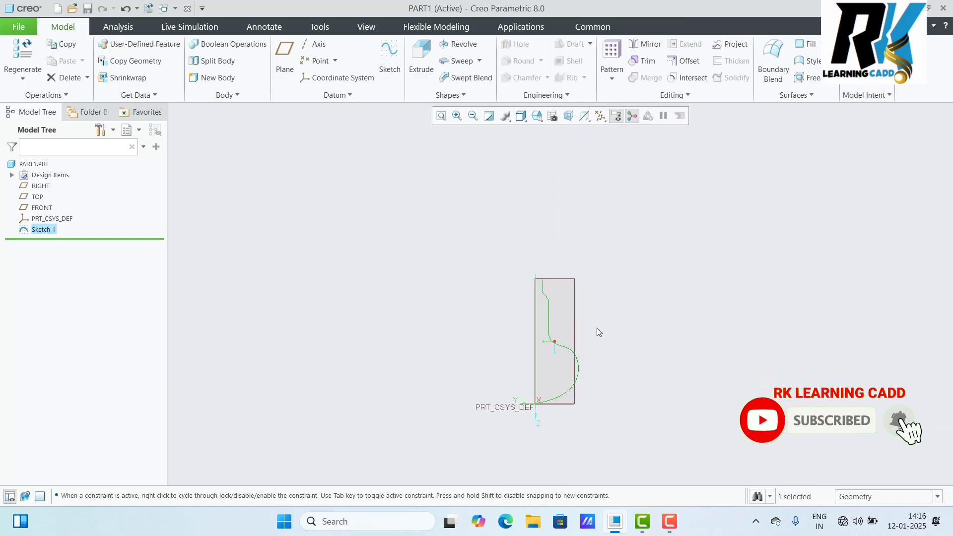
left_click(454, 46)
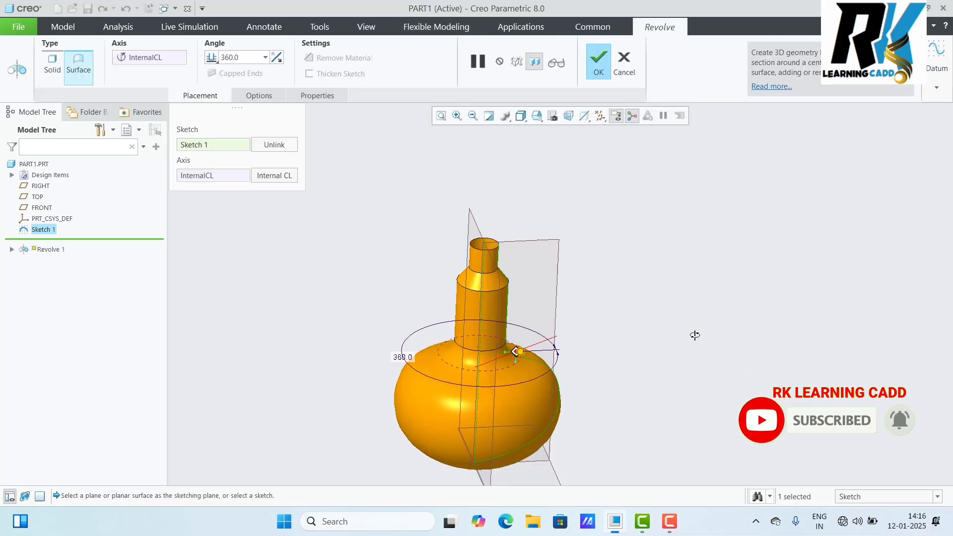
middle_click_drag(695, 335, 641, 324)
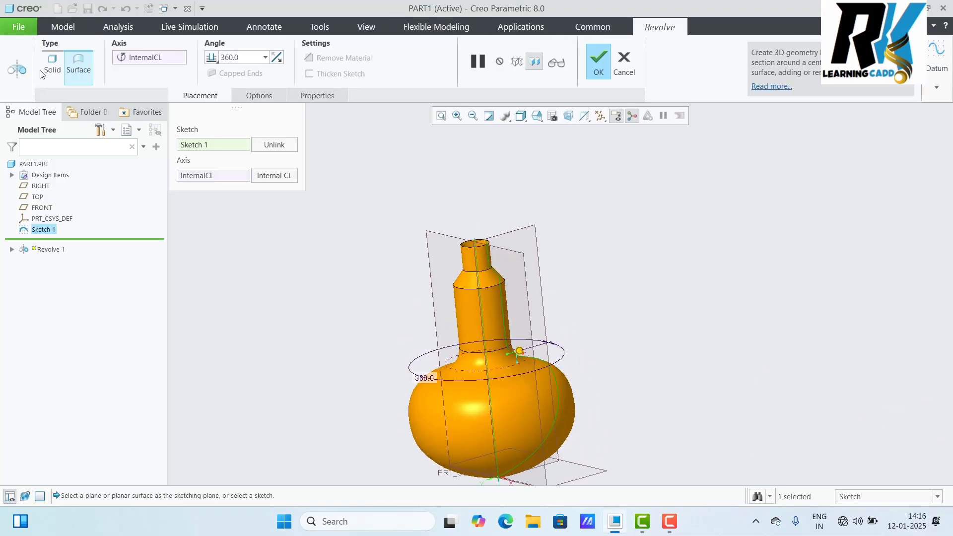
left_click(262, 95)
left_click(346, 152)
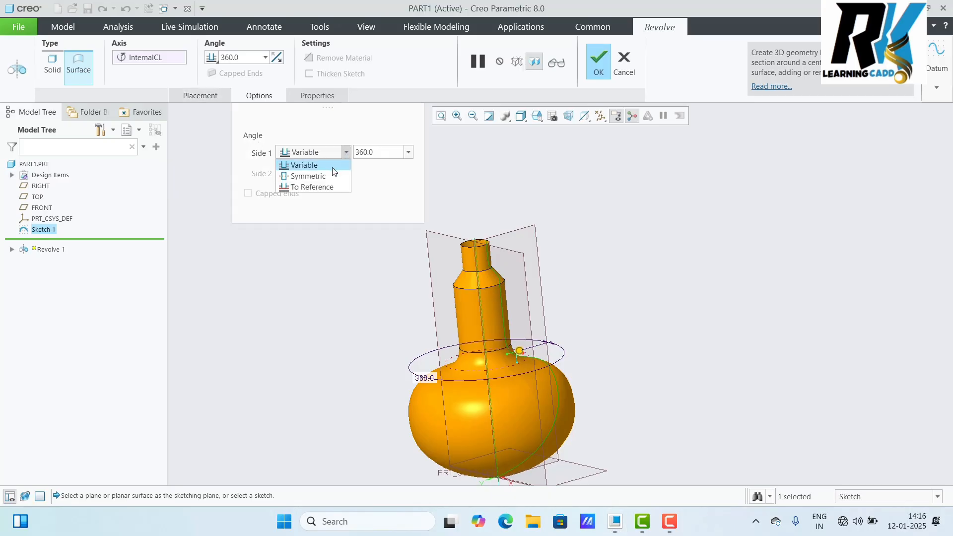
left_click(342, 153)
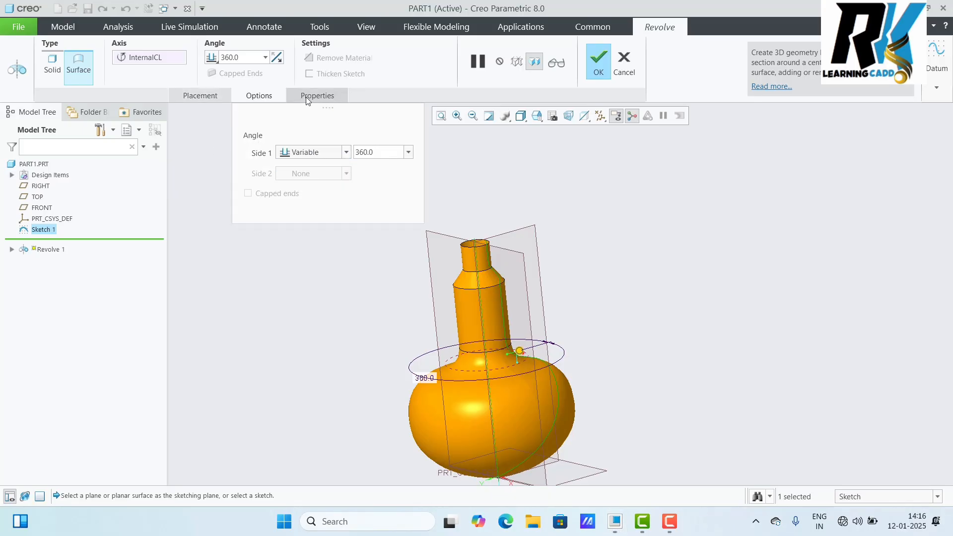
scroll(686, 296, "down", 3)
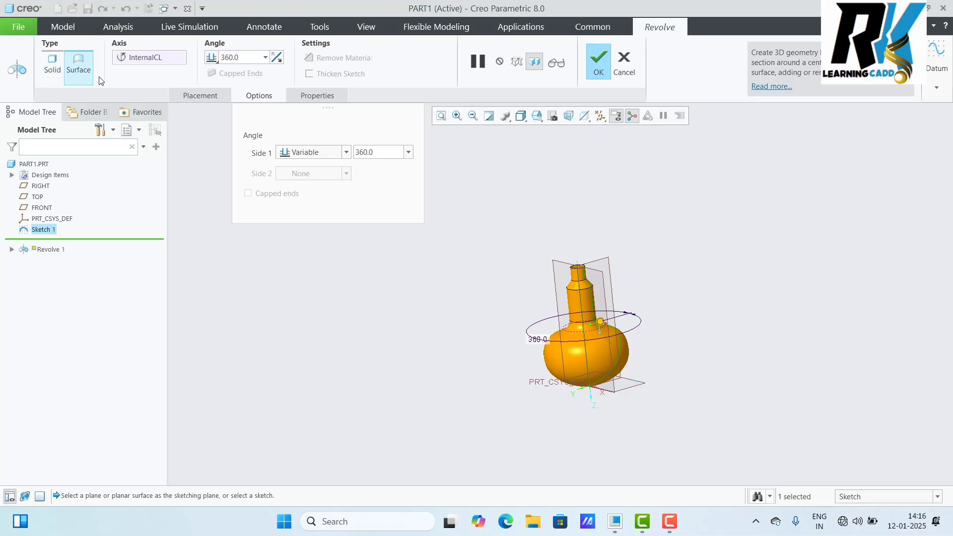
scroll(589, 306, "down", 5)
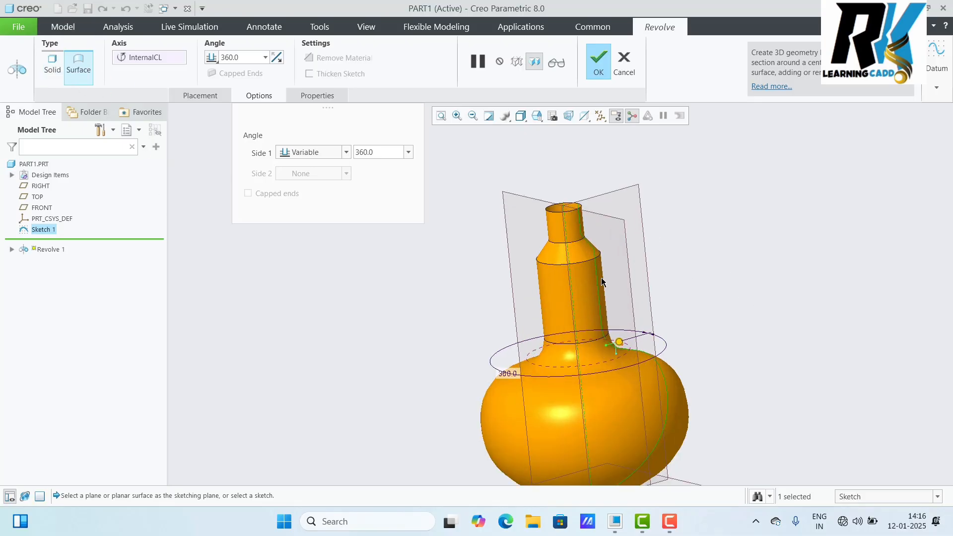
middle_click_drag(641, 243, 699, 242)
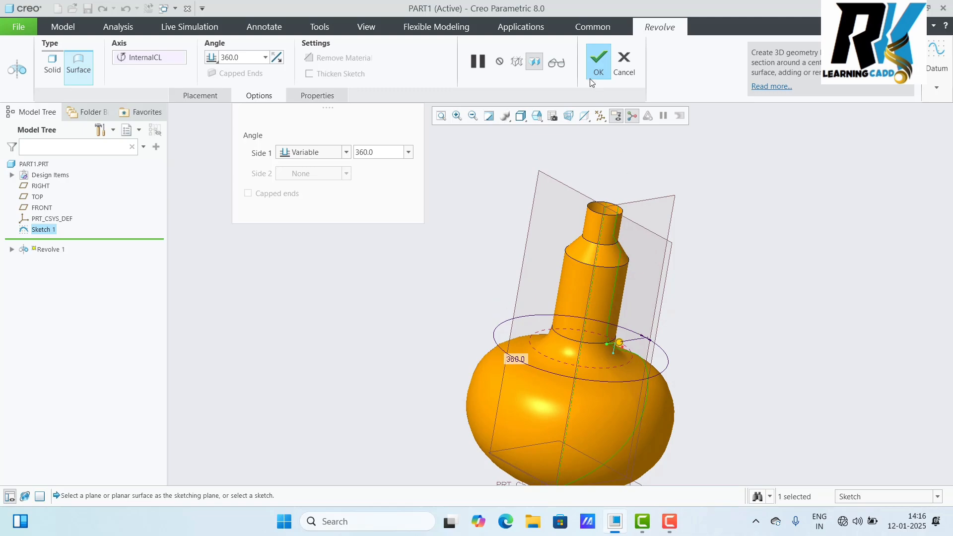
left_click(596, 74)
- Inspect the finished flask surface from another angle and exit the modelling program
middle_click_drag(738, 298, 621, 308)
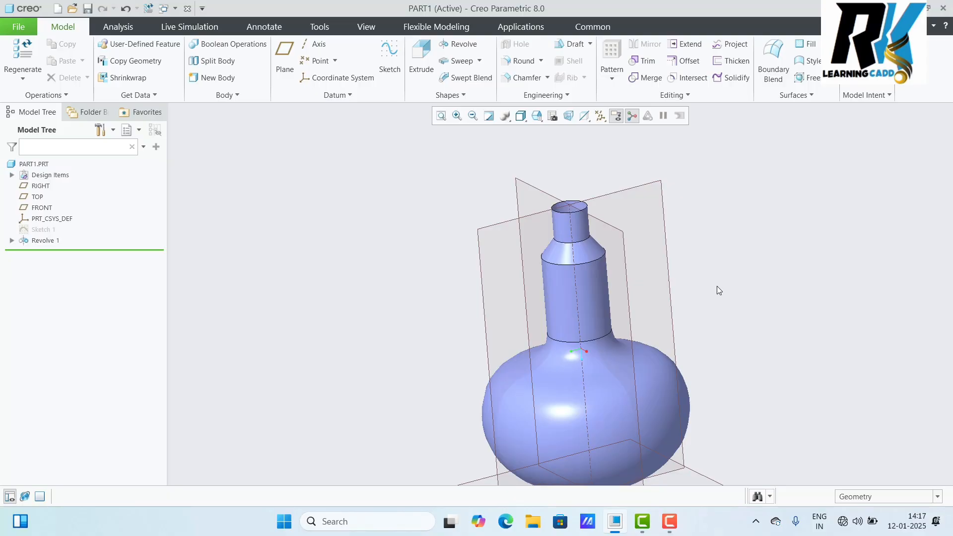
scroll(724, 276, "down", 3)
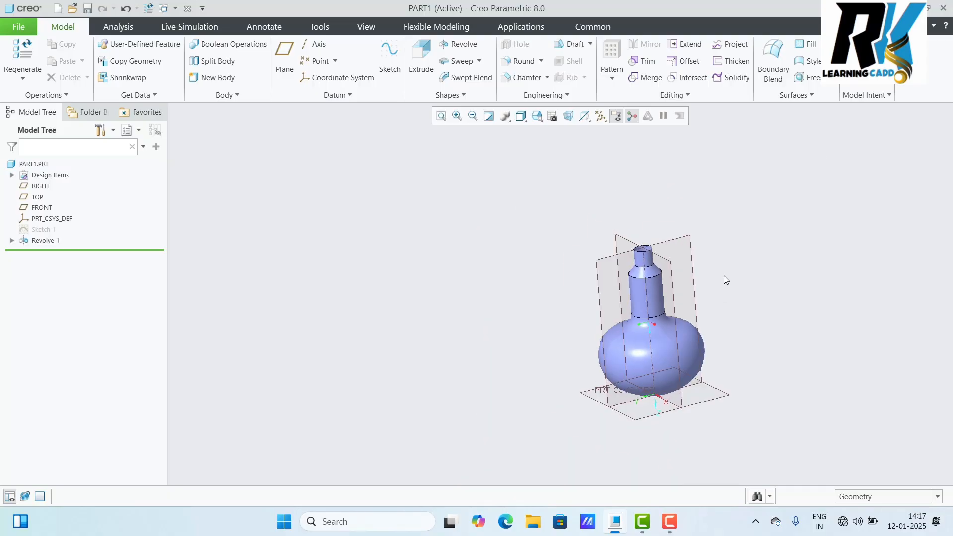
left_click(943, 8)
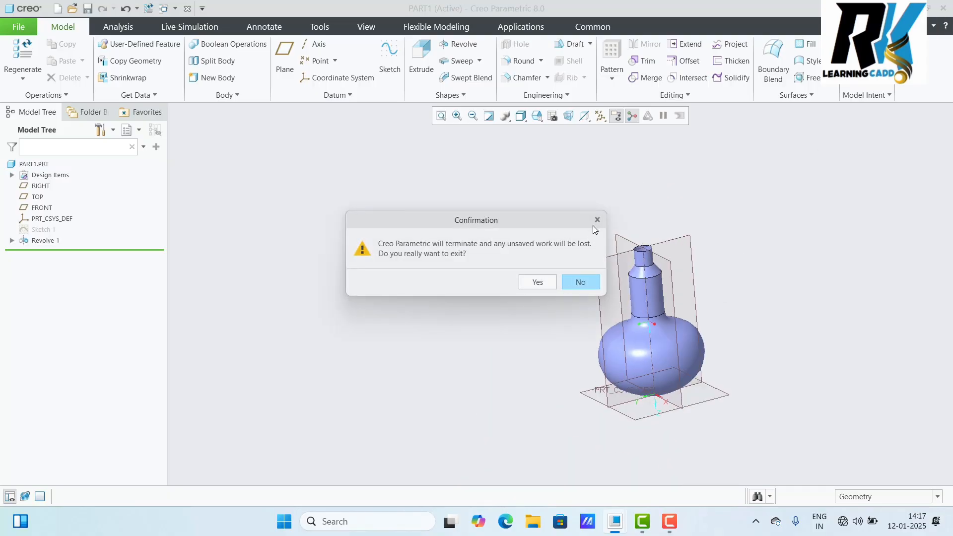